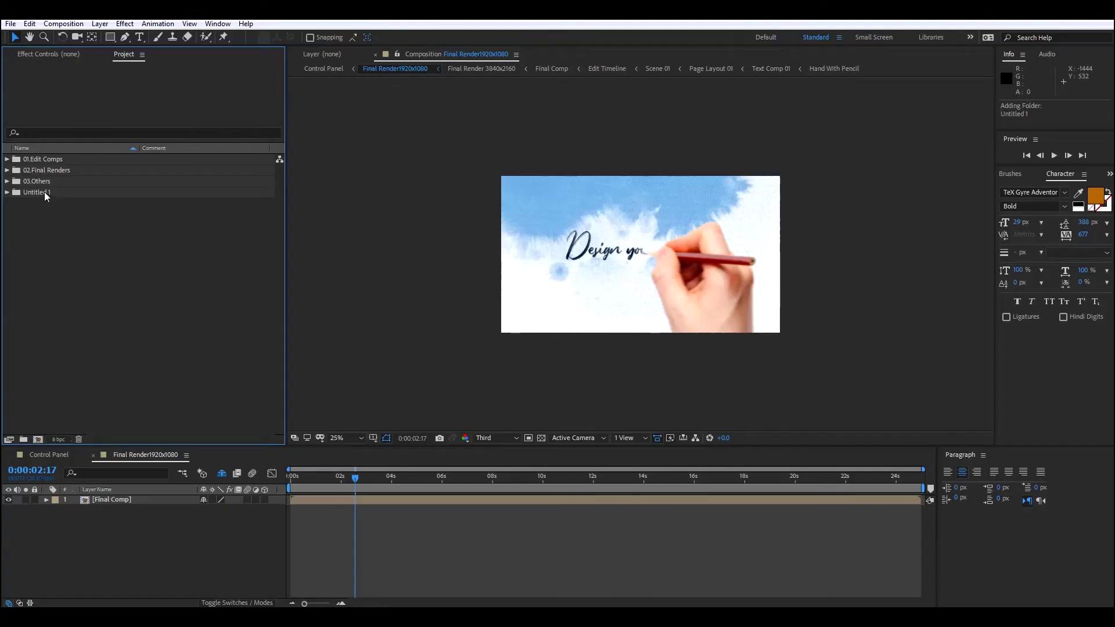
# Select the imported Untitled 1 folder in the Project panel
pyautogui.click(44, 192)
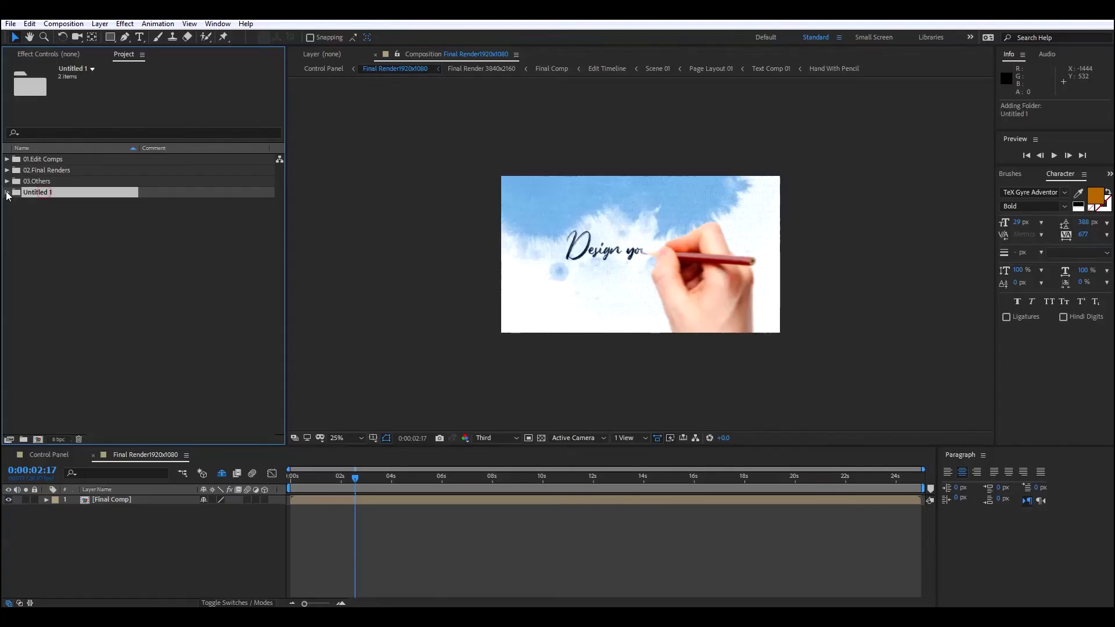
# Open the Image 01 composition from 01.Edit Comps > Images
pyautogui.click(7, 192)
pyautogui.click(48, 238)
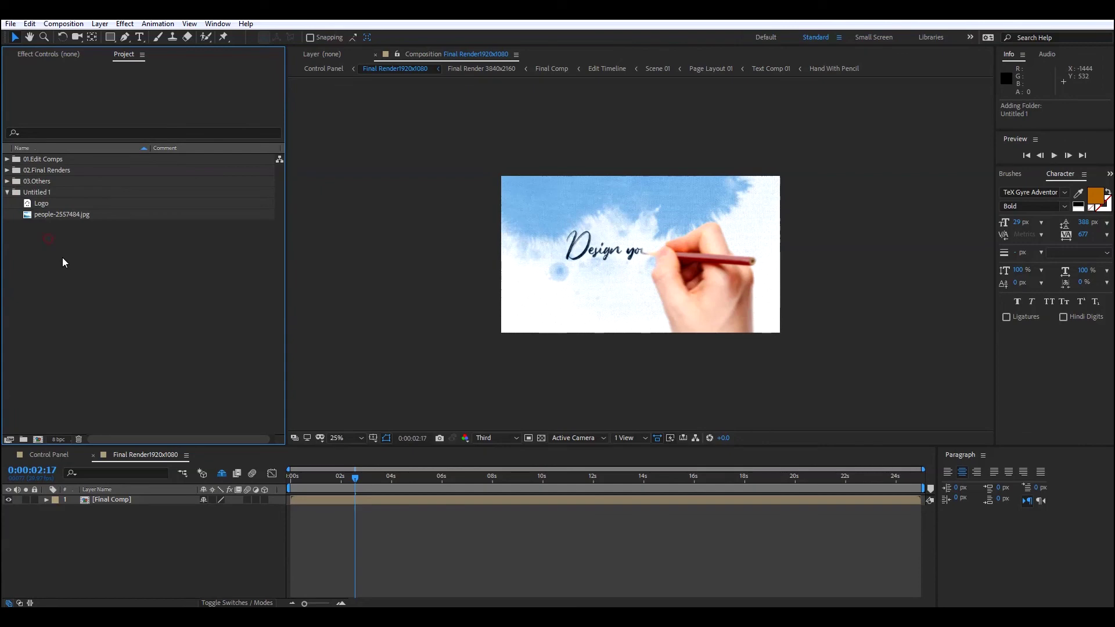
pyautogui.click(49, 159)
pyautogui.click(7, 160)
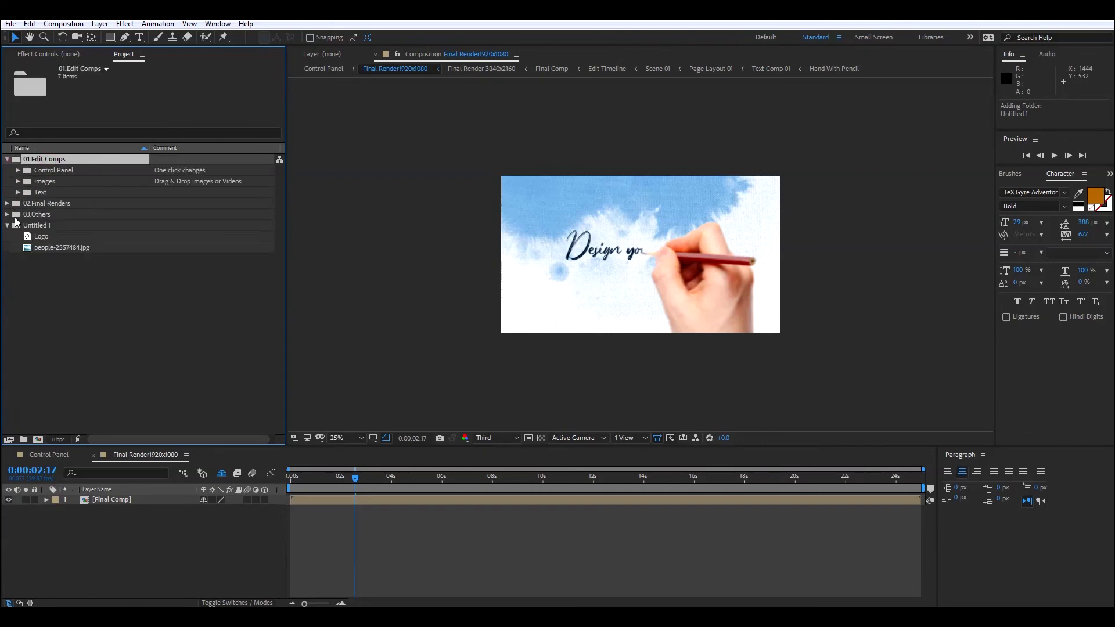
pyautogui.click(31, 182)
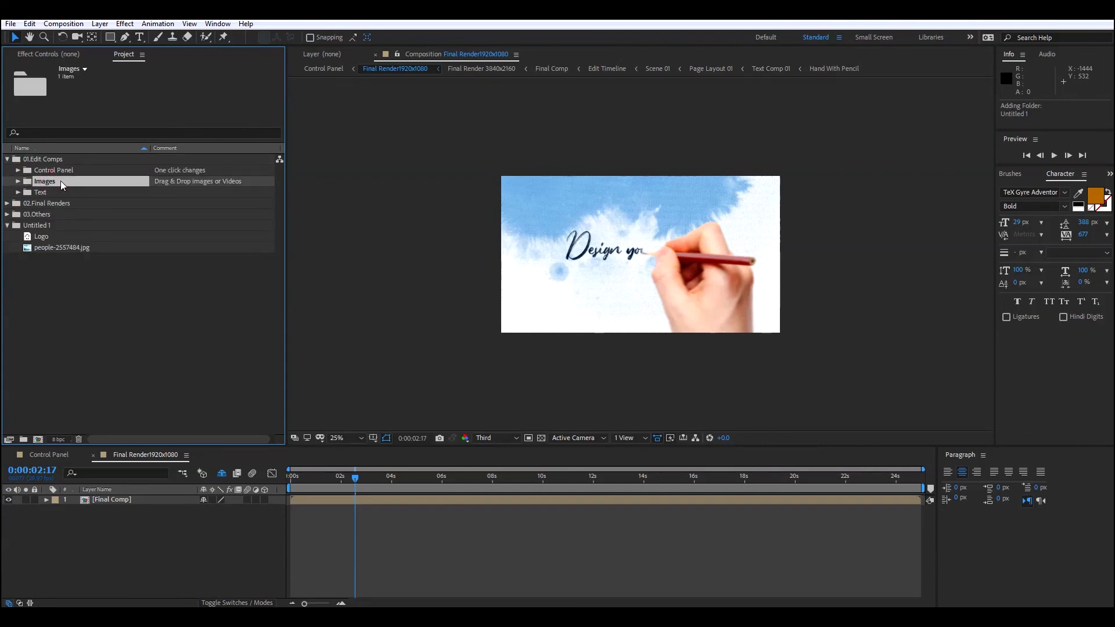
pyautogui.click(18, 181)
pyautogui.doubleClick(54, 191)
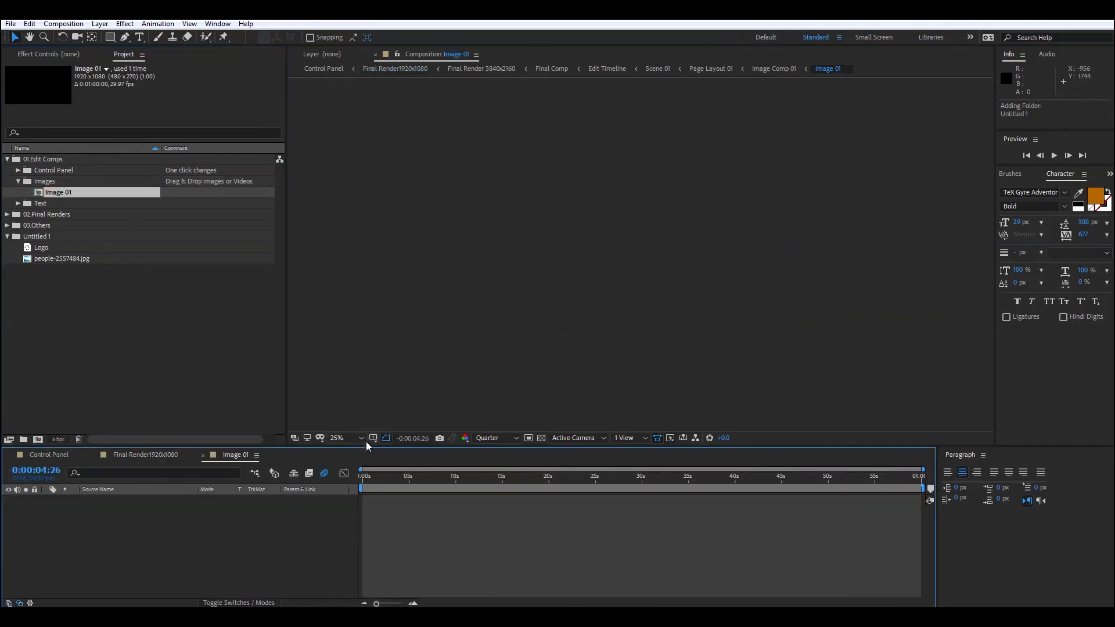
# Add people-2557484.jpg as the layer filling Image 01, then tidy the Project panel
pyautogui.click(372, 480)
pyautogui.moveTo(61, 258); pyautogui.dragTo(187, 535)
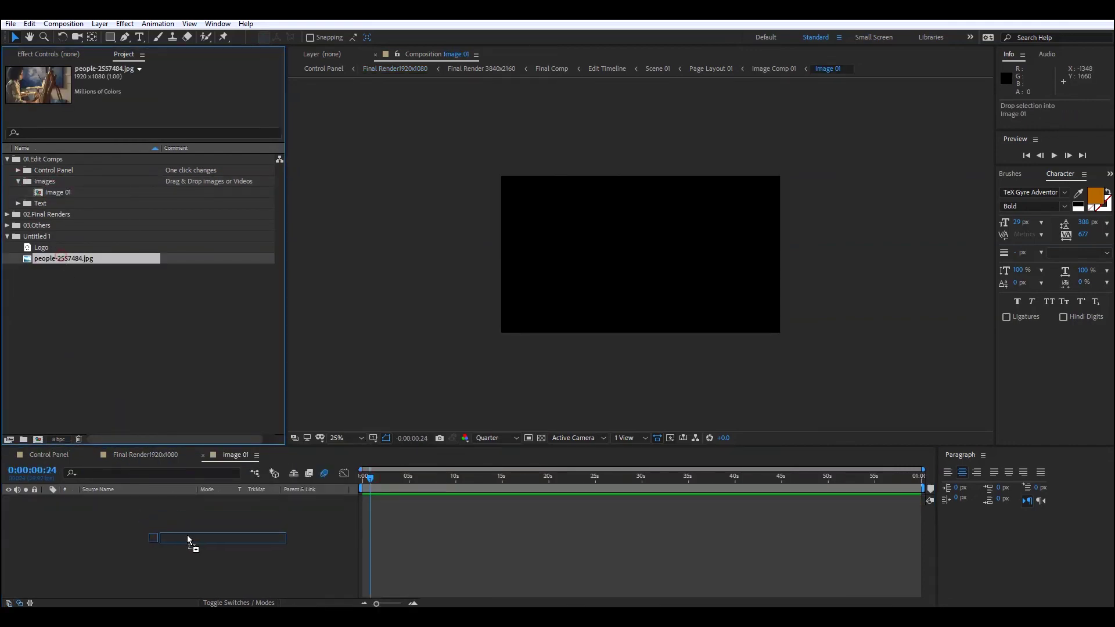
pyautogui.click(163, 316)
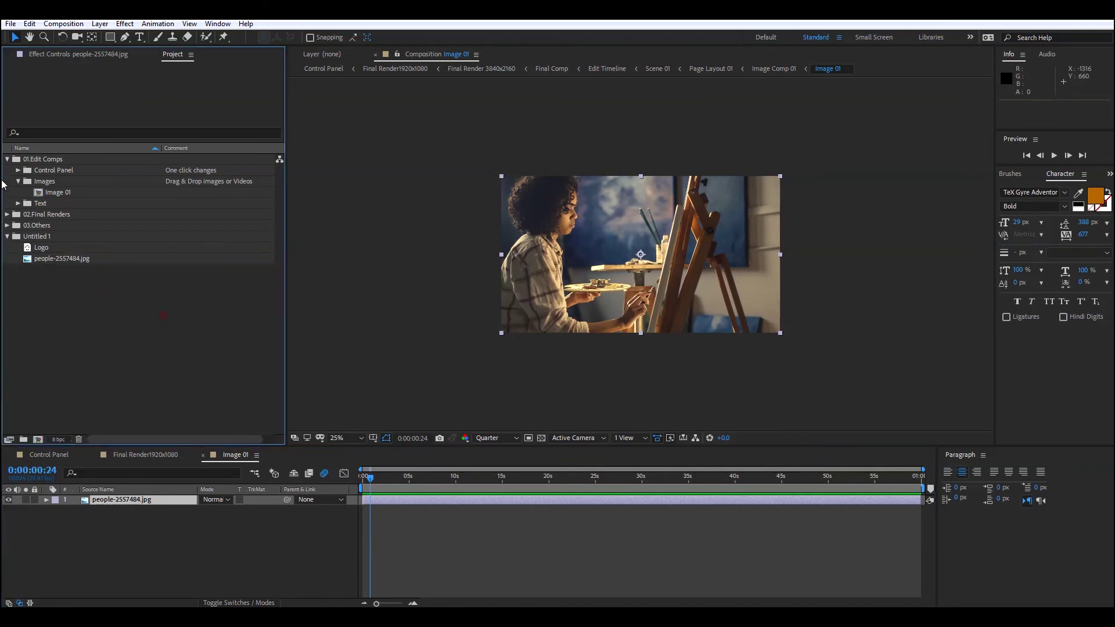
pyautogui.click(18, 181)
pyautogui.click(25, 192)
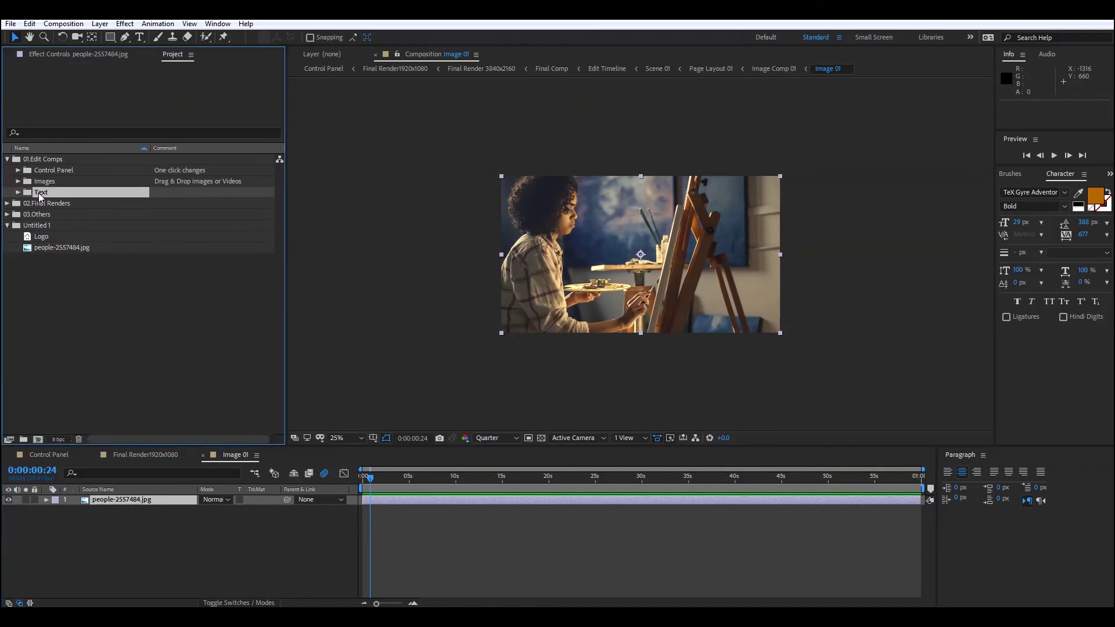
# Open the Text 01 composition at 0:00:01:05, where the title shows
pyautogui.click(18, 192)
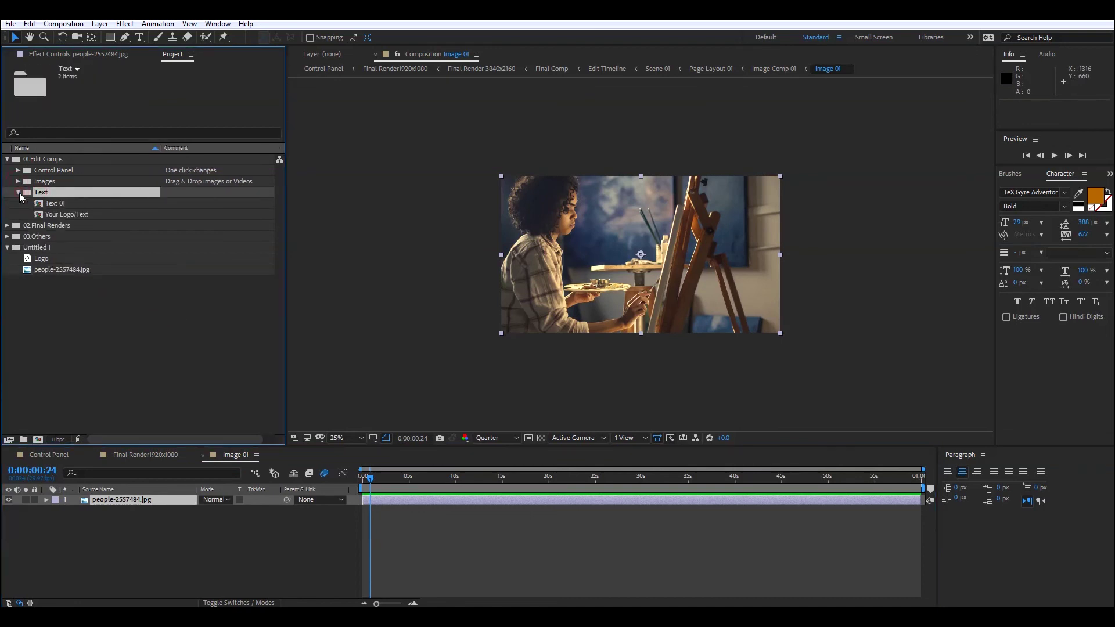
pyautogui.doubleClick(52, 203)
pyautogui.click(246, 478)
pyautogui.moveTo(247, 480); pyautogui.dragTo(248, 480)
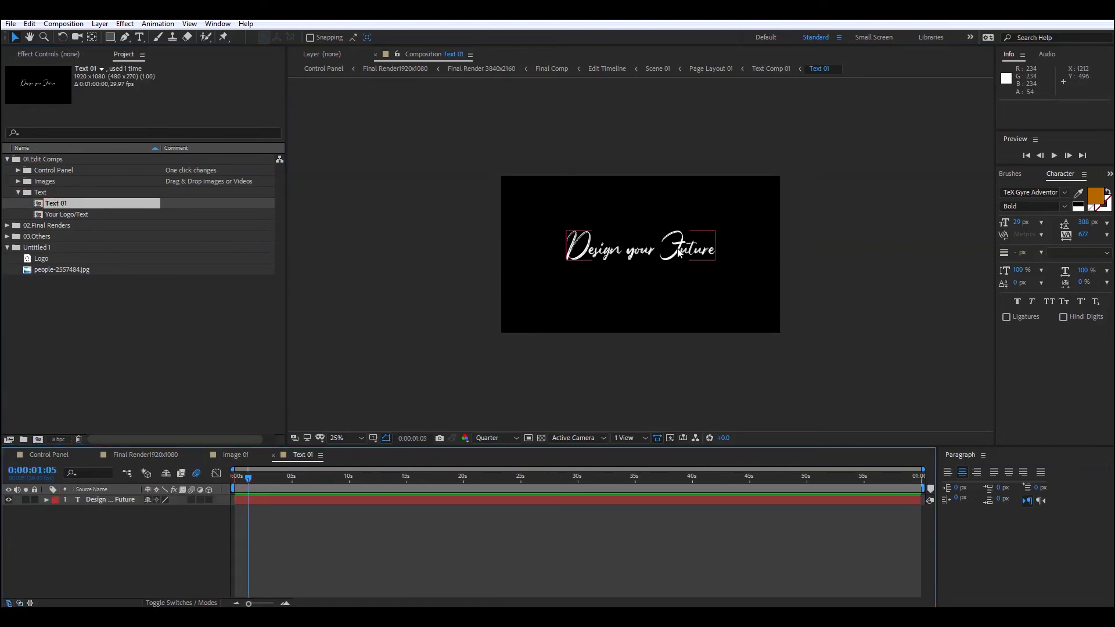
# Replace the title with 'my new text' at 313 px, nudged 20 pixels down
pyautogui.doubleClick(132, 500)
pyautogui.click(132, 499)
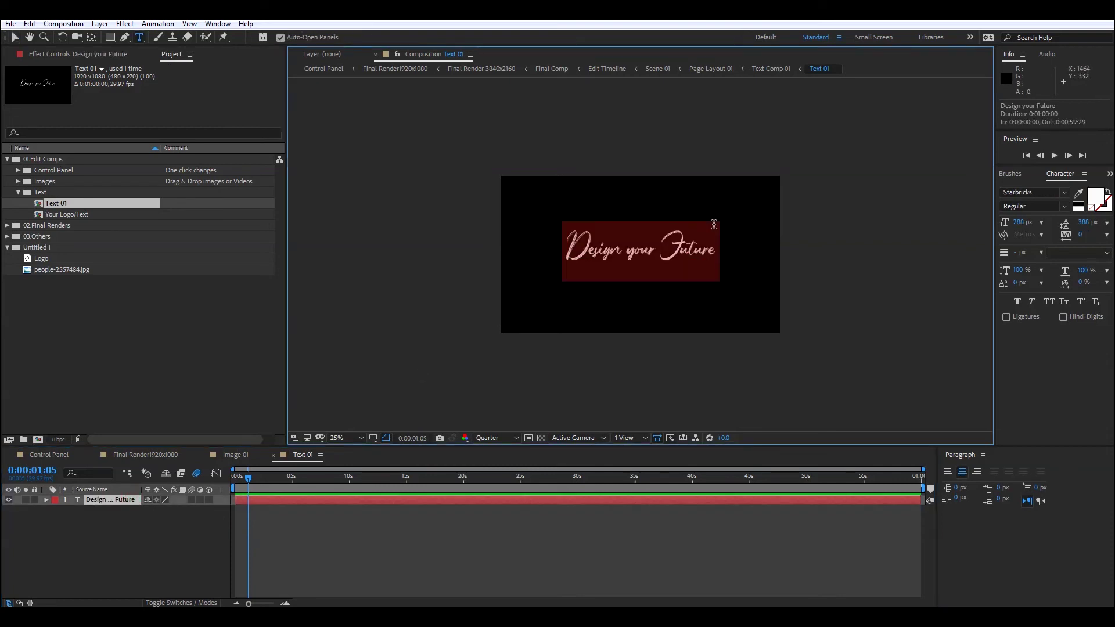
pyautogui.write('my new text')
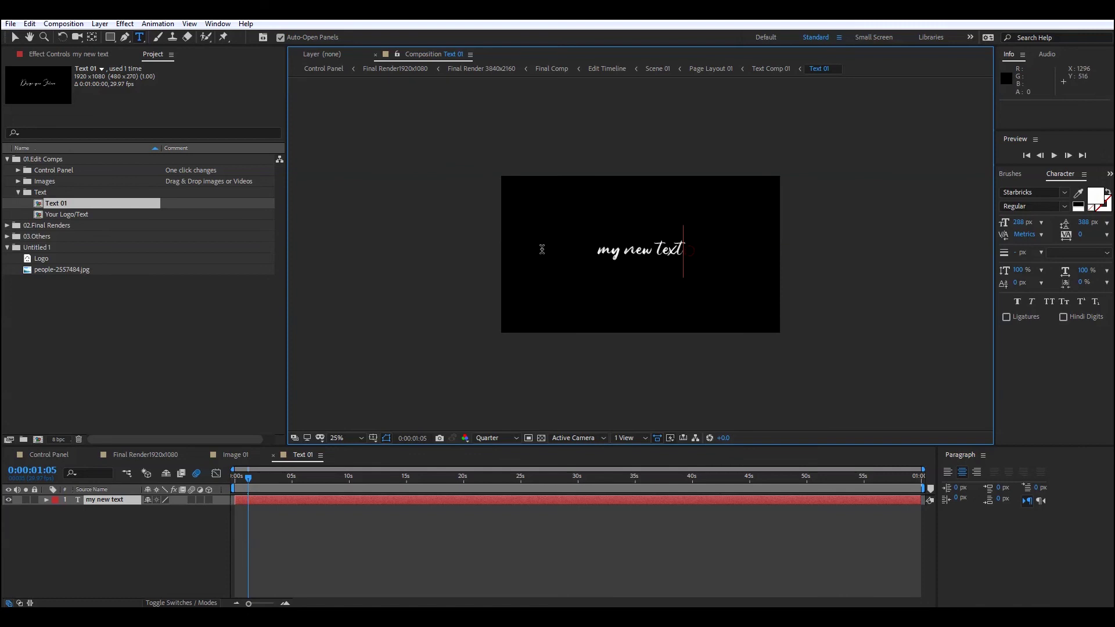
pyautogui.hotkey('ctrl', 'a')
pyautogui.moveTo(1021, 221); pyautogui.dragTo(1045, 222)
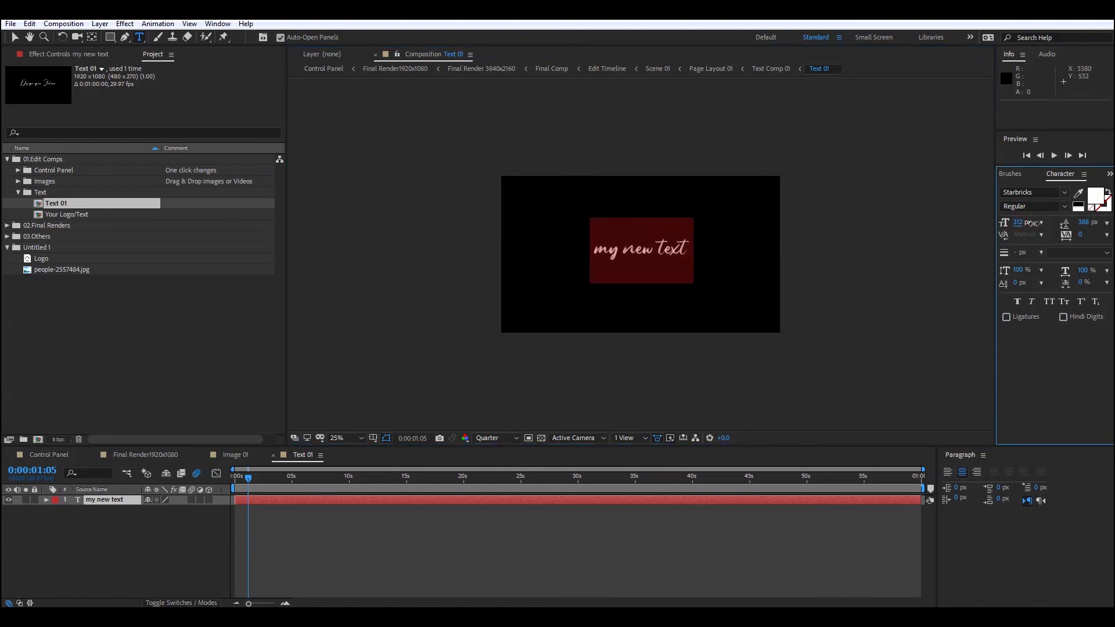
pyautogui.click(16, 37)
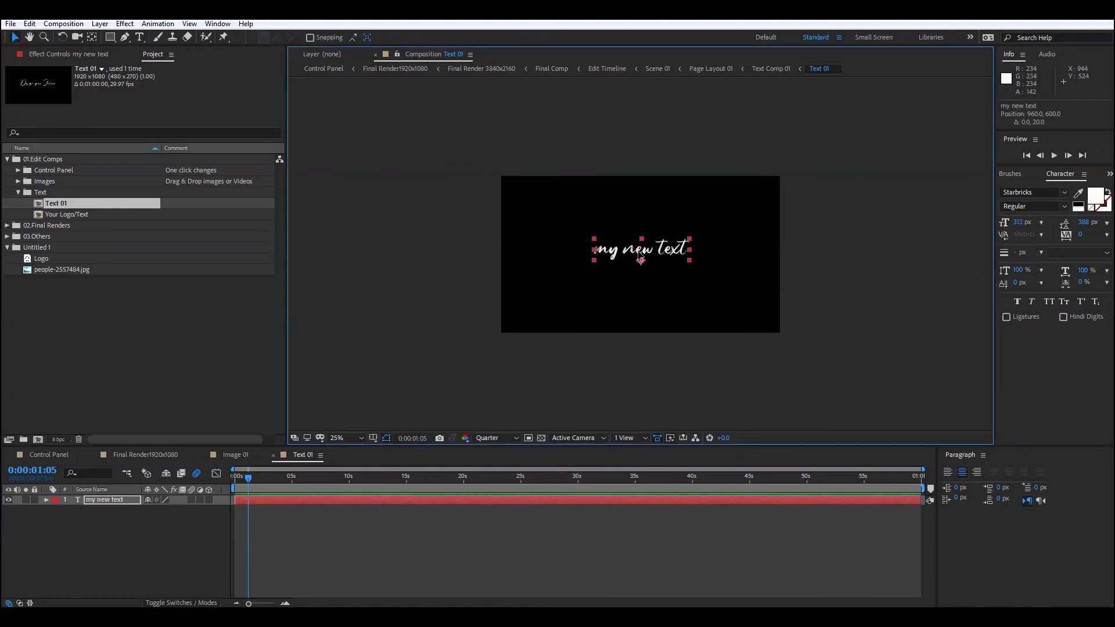
pyautogui.hotkey('shift', 'Down')
pyautogui.hotkey('shift', 'Down')
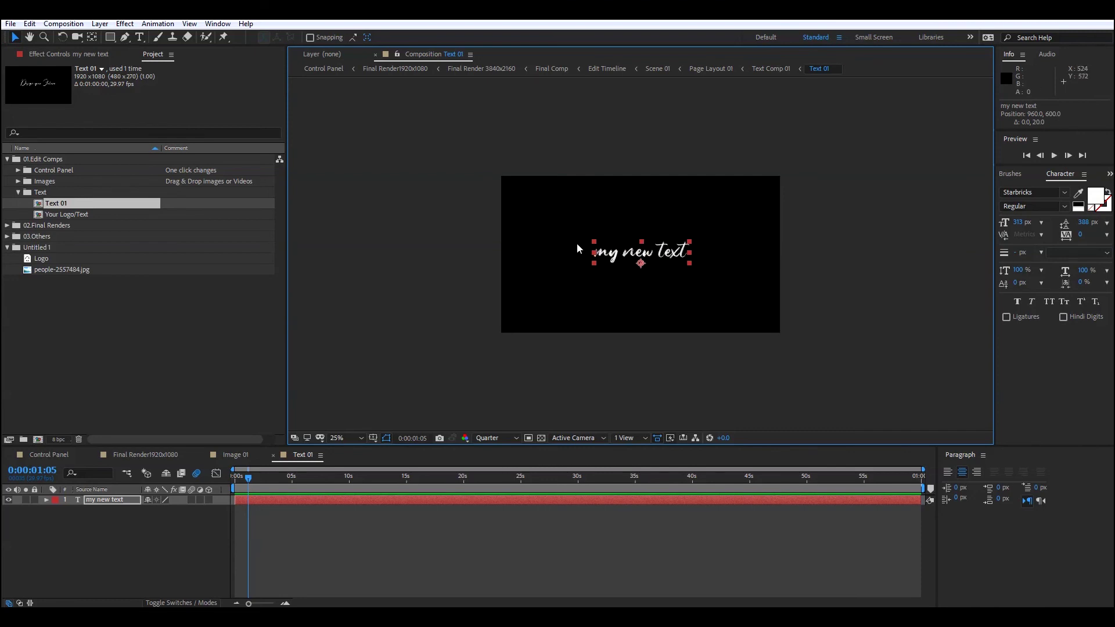
# Deselect everything and open the Your Logo/Text composition
pyautogui.click(125, 543)
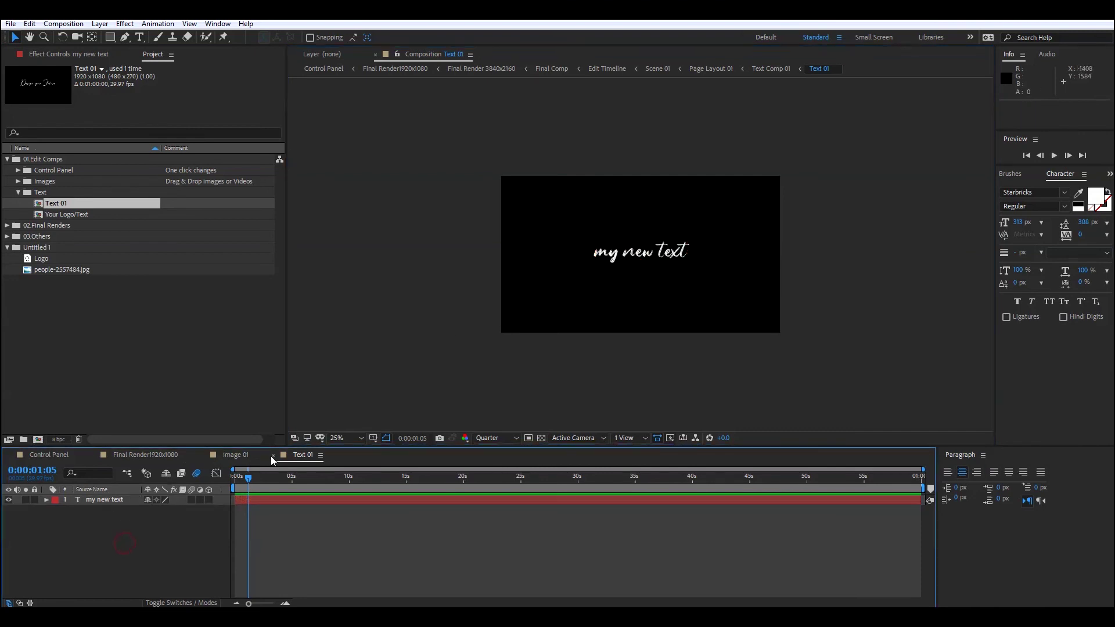
pyautogui.click(149, 333)
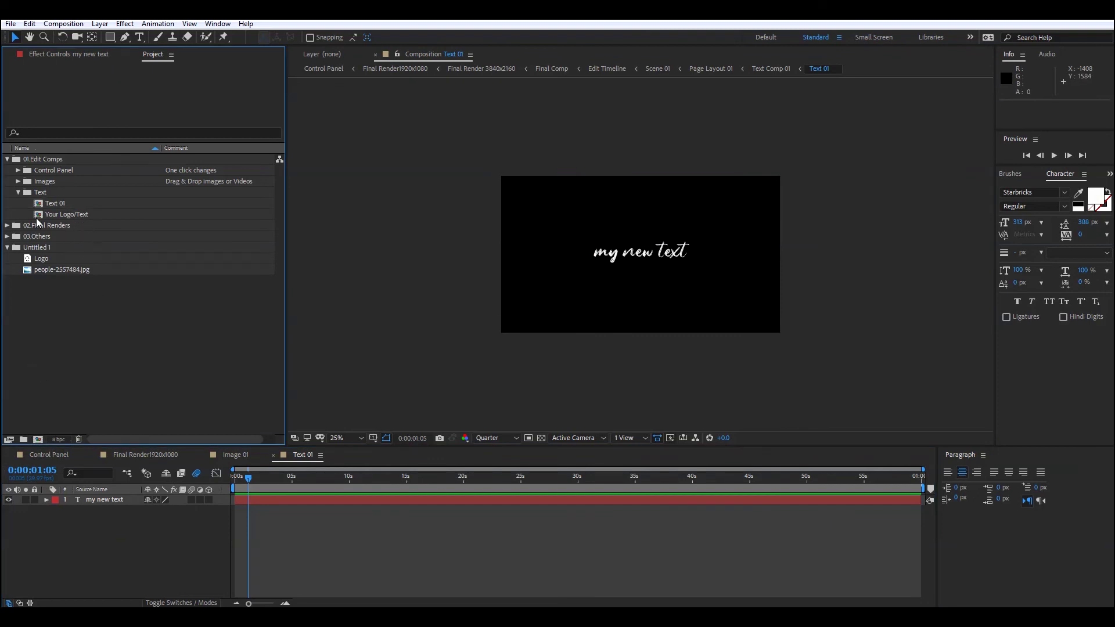
pyautogui.doubleClick(69, 213)
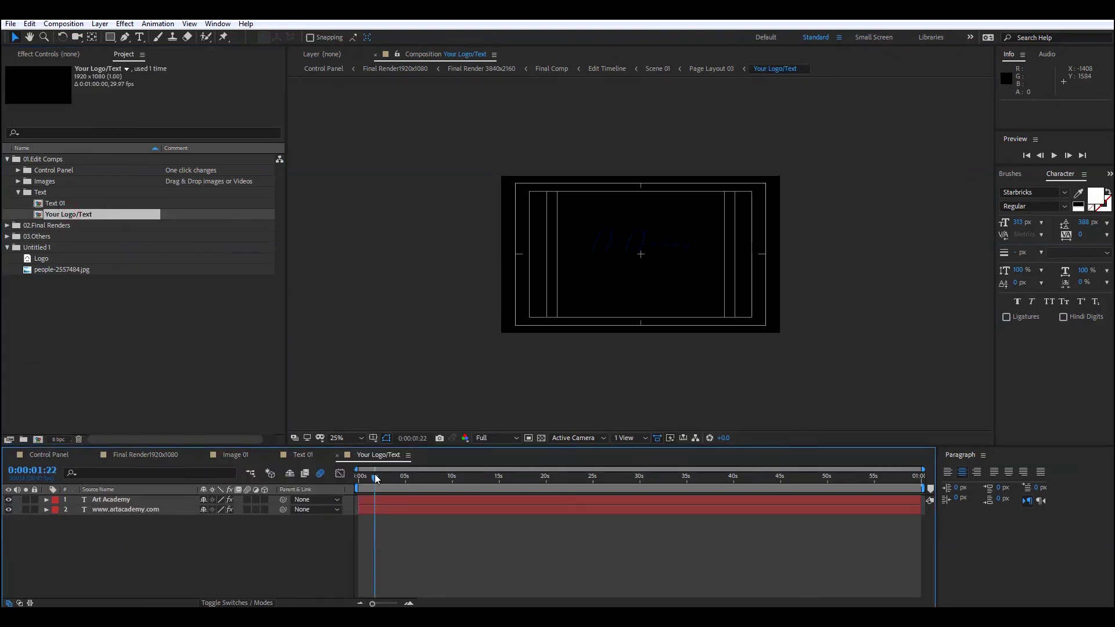
# Add the Logo image as a new layer in Your Logo/Text
pyautogui.click(540, 439)
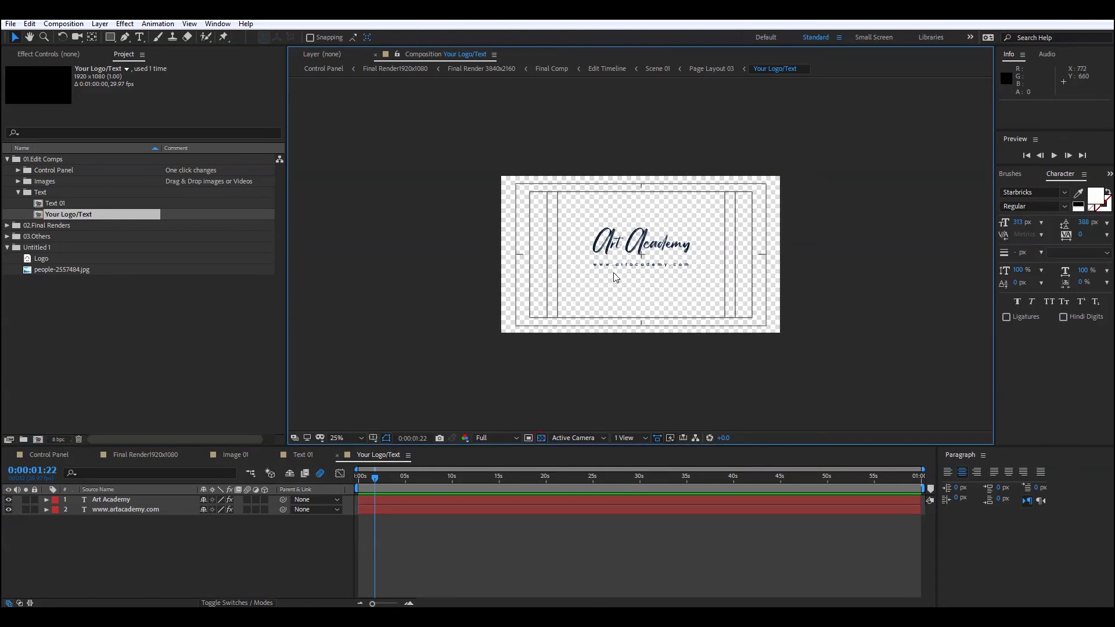
pyautogui.click(542, 438)
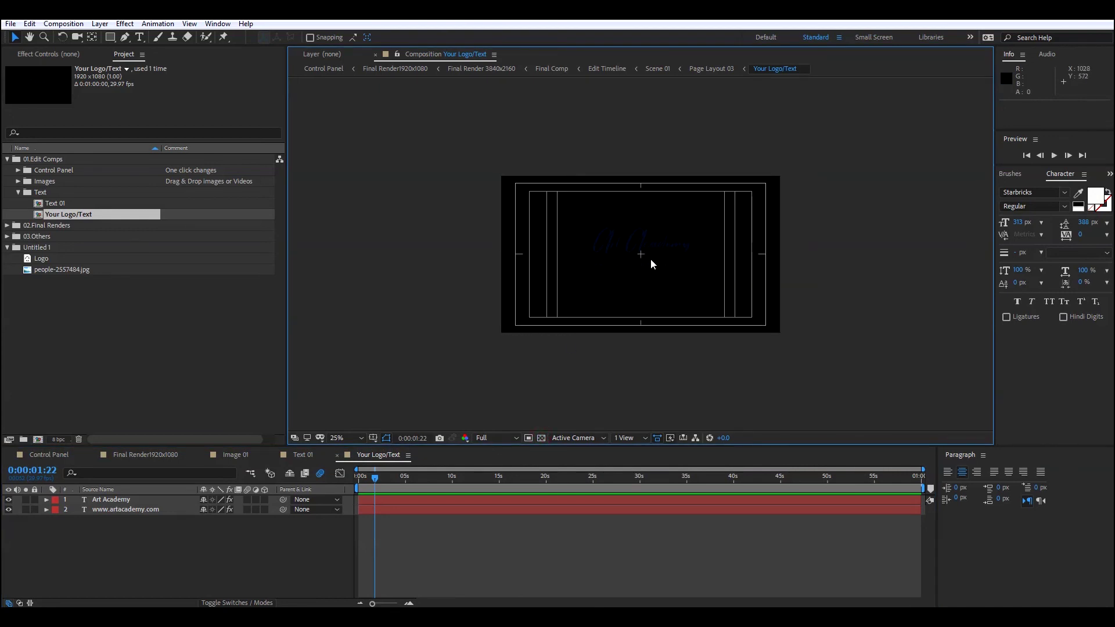
pyautogui.click(126, 343)
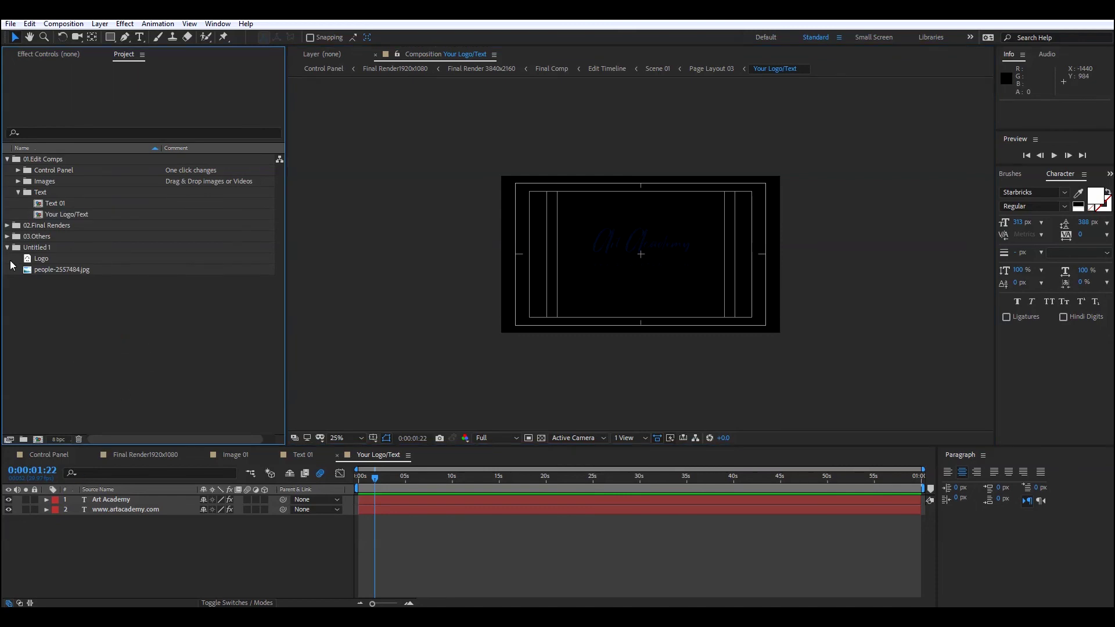
pyautogui.moveTo(41, 262); pyautogui.dragTo(116, 500)
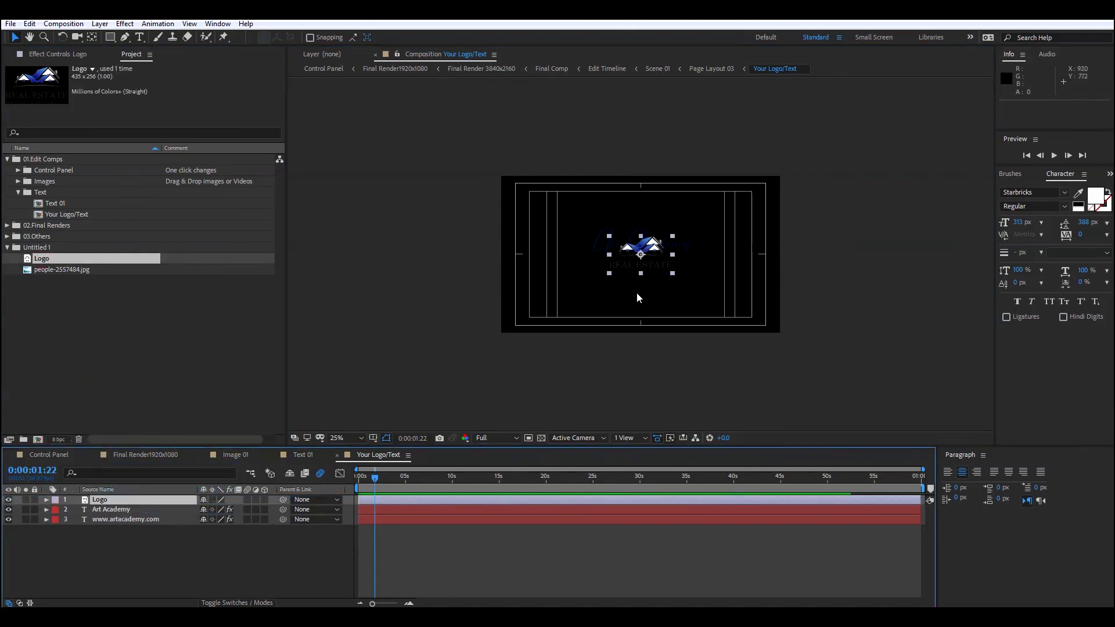
pyautogui.click(122, 519)
pyautogui.moveTo(655, 264); pyautogui.dragTo(656, 285)
pyautogui.click(8, 510)
pyautogui.moveTo(113, 547); pyautogui.dragTo(63, 491)
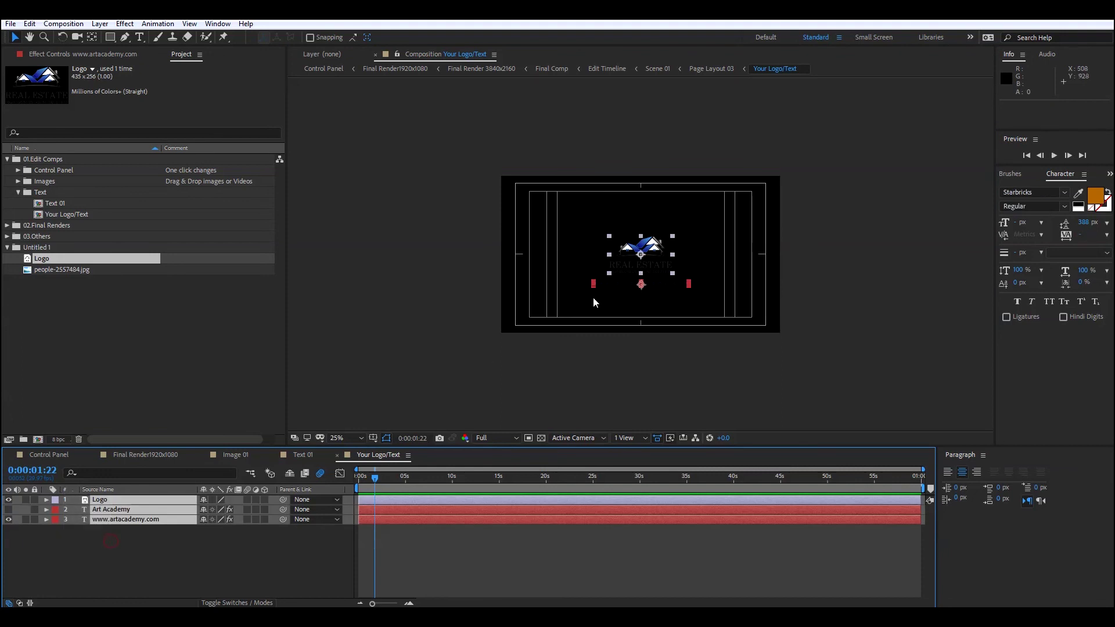
pyautogui.moveTo(653, 293); pyautogui.dragTo(653, 284)
pyautogui.click(546, 375)
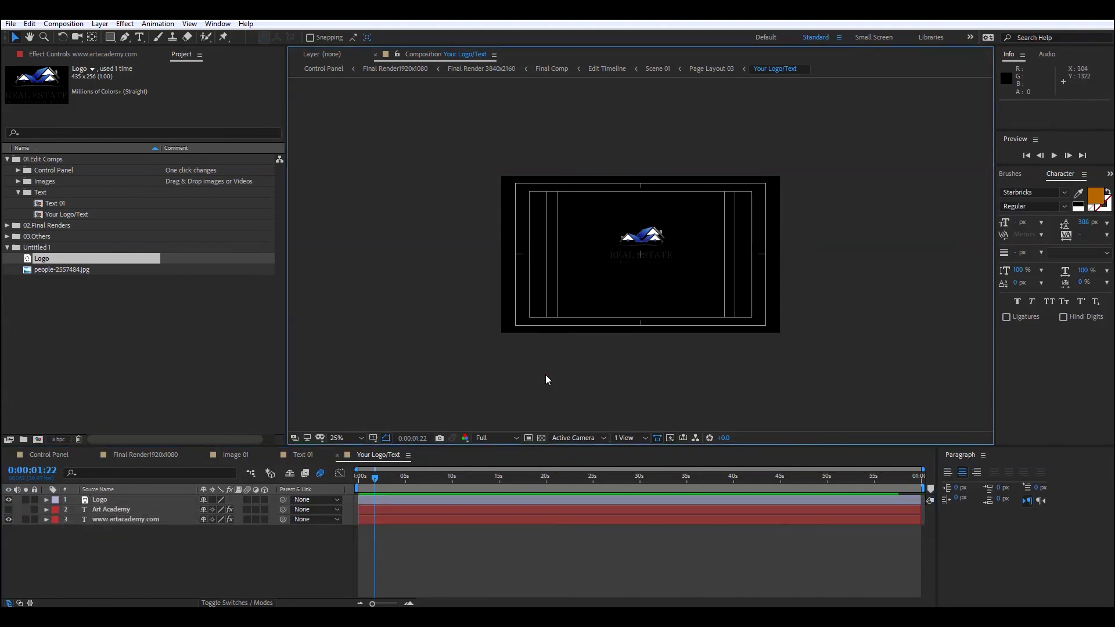
# Hide the logo and show the Art Academy title, moved slightly down
pyautogui.click(541, 438)
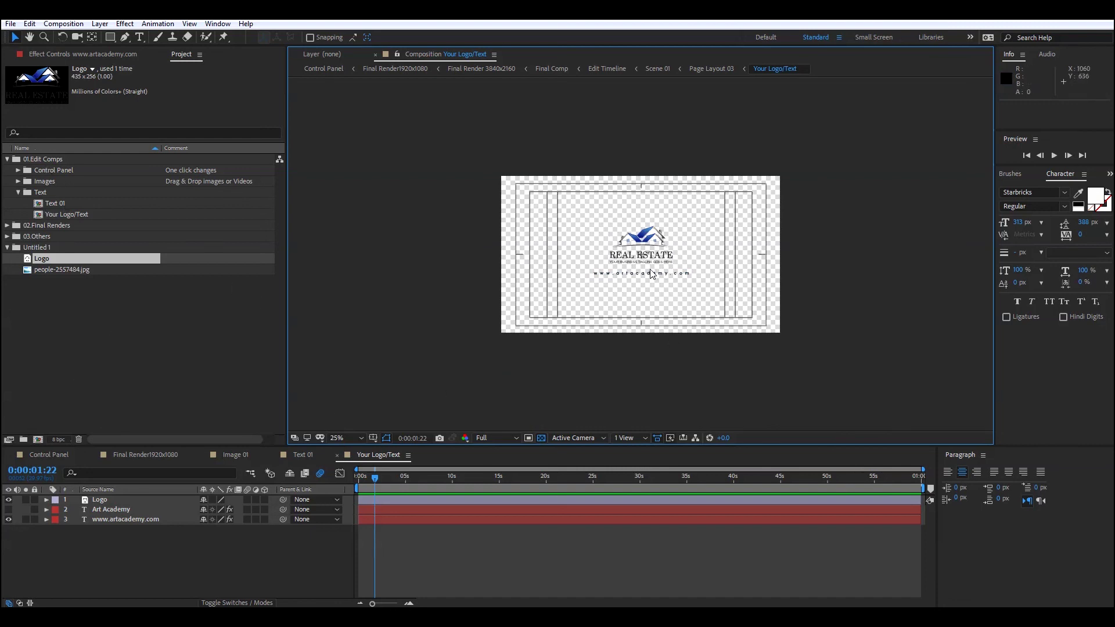
pyautogui.click(8, 499)
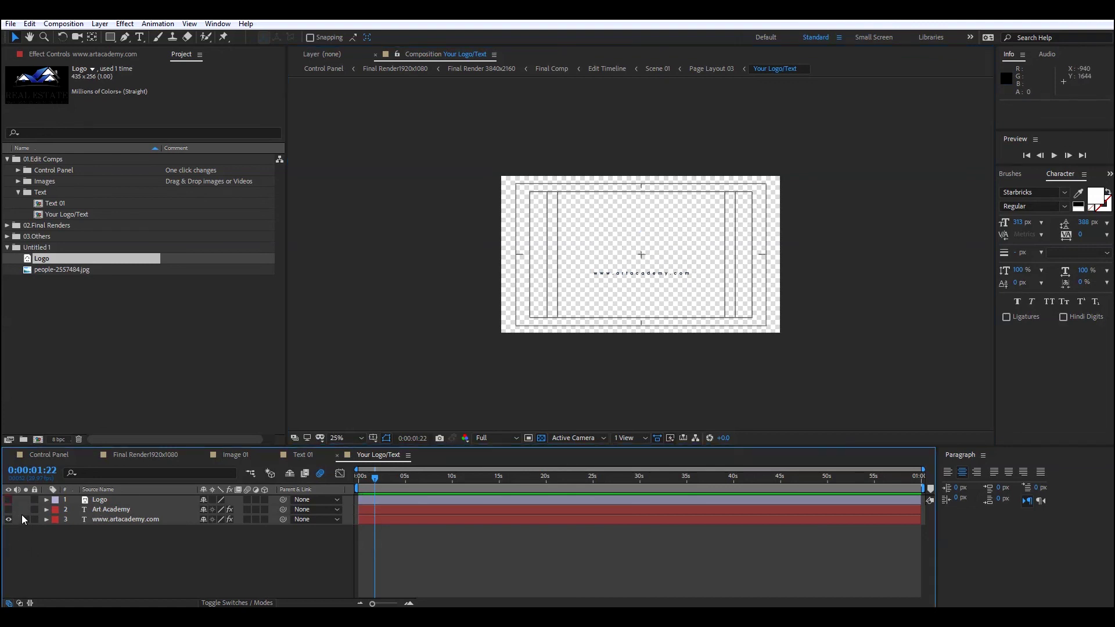
pyautogui.click(8, 509)
pyautogui.click(643, 240)
pyautogui.moveTo(644, 240); pyautogui.dragTo(644, 254)
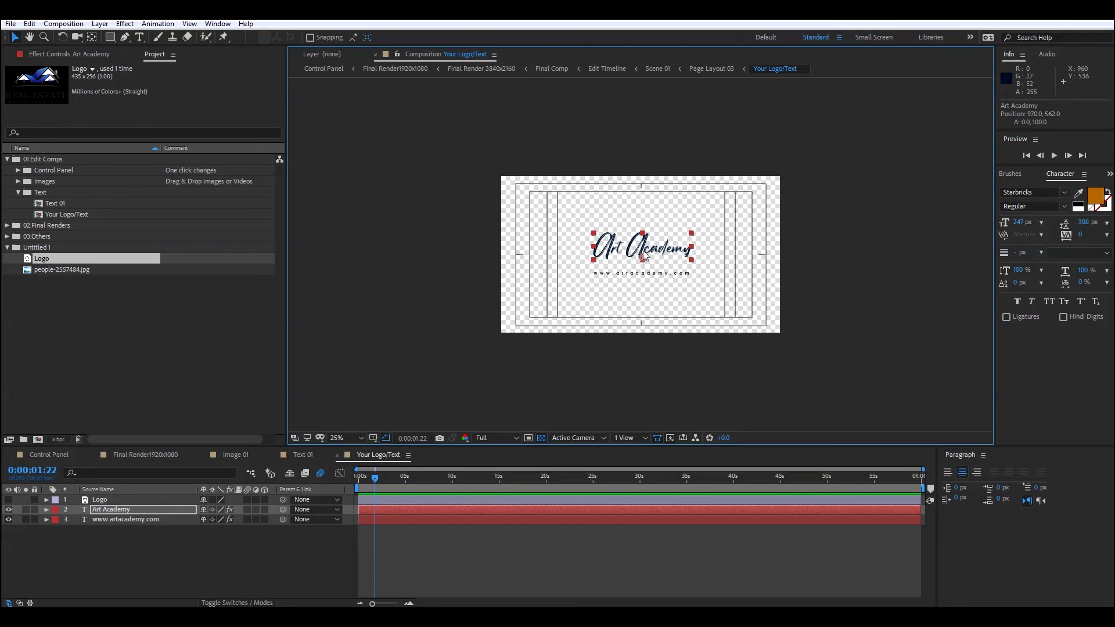
pyautogui.click(174, 554)
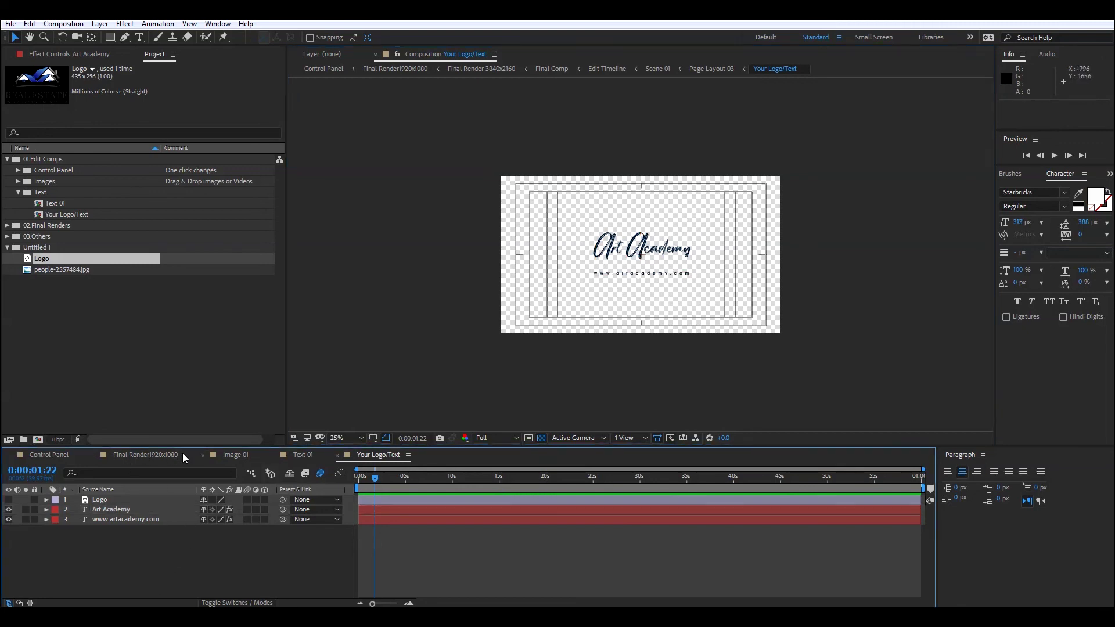
pyautogui.click(337, 455)
# Close the Text 01 and Image 01 tabs and scrub through the Final Render animation
pyautogui.click(273, 455)
pyautogui.click(203, 454)
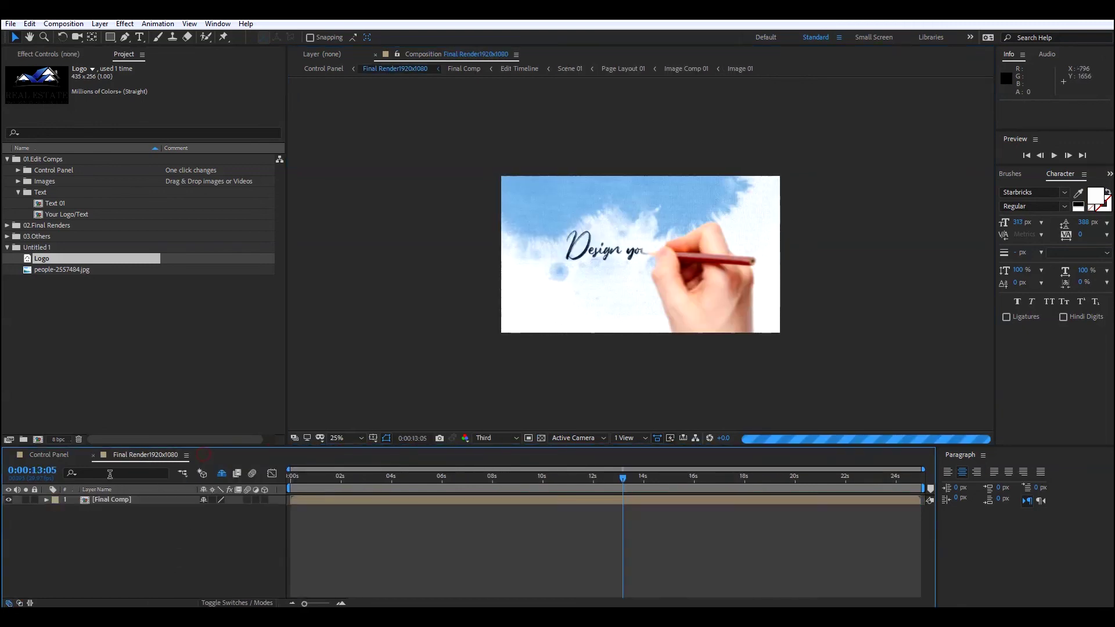
pyautogui.moveTo(579, 478)
pyautogui.mouseDown()
pyautogui.moveTo(339, 476)
pyautogui.moveTo(482, 478)
pyautogui.mouseUp()
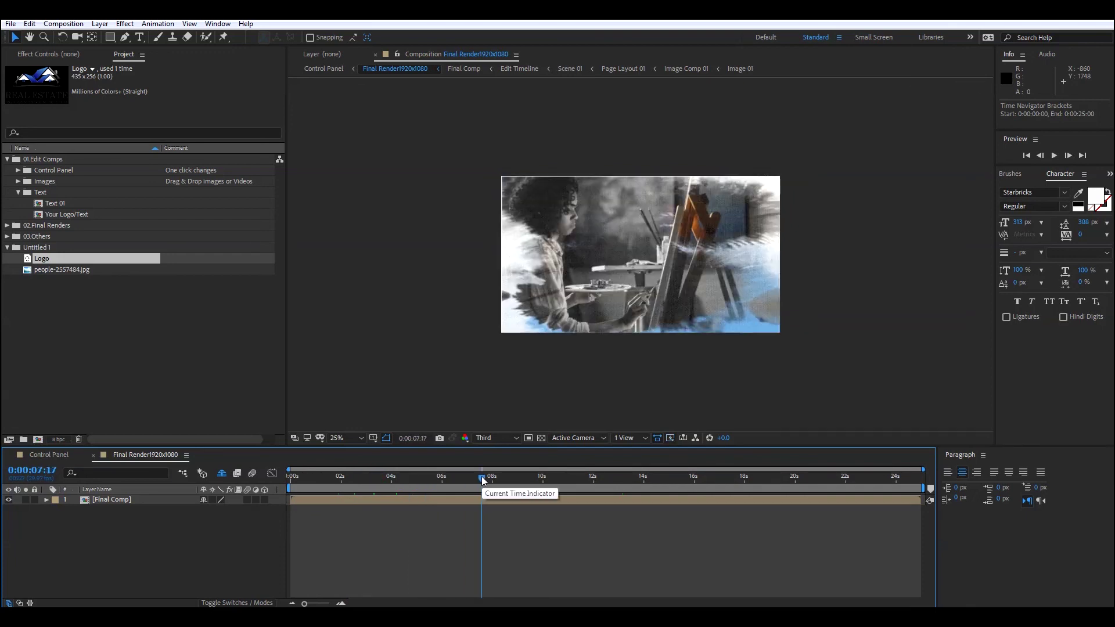
pyautogui.moveTo(482, 476); pyautogui.dragTo(744, 485)
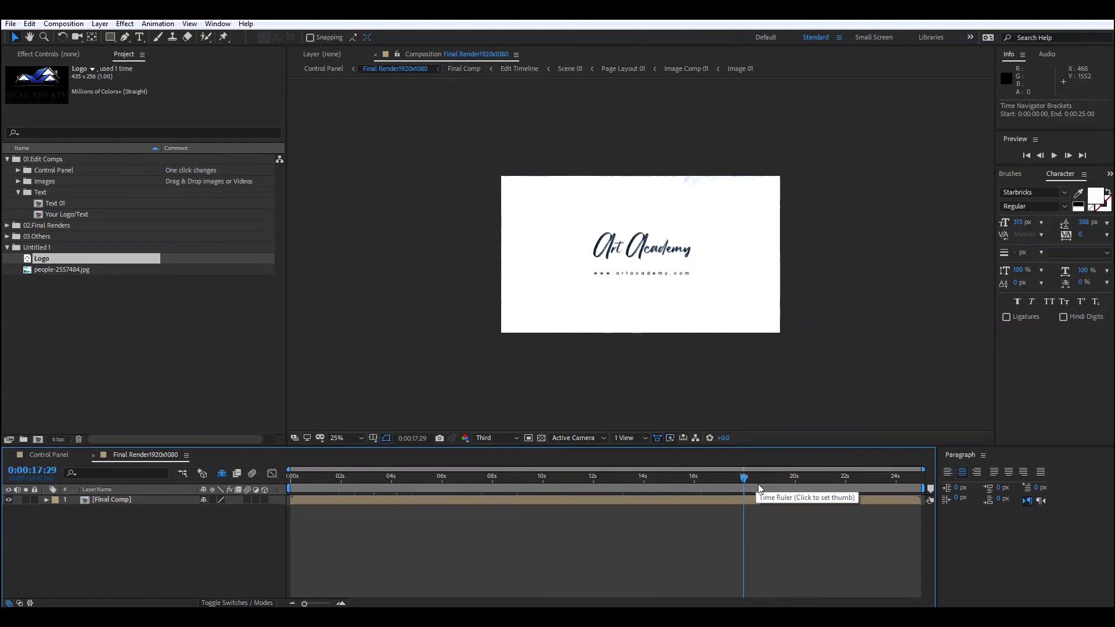
# Trim the Final Render1920x1080 work area to end at 0:00:18:00
pyautogui.moveTo(694, 478); pyautogui.dragTo(745, 480)
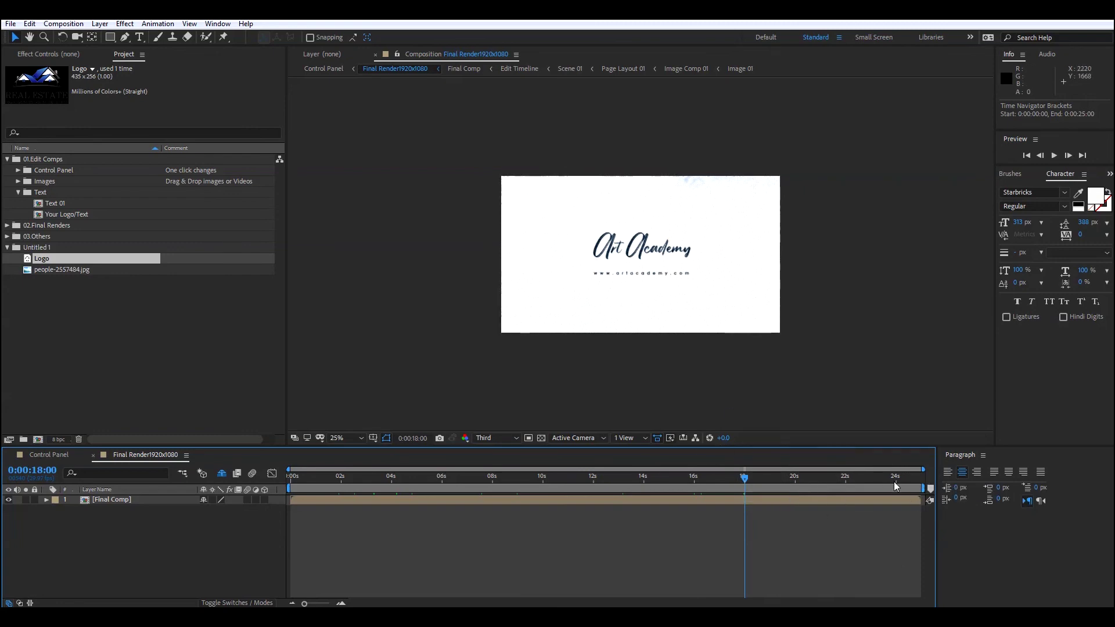
pyautogui.moveTo(923, 488); pyautogui.dragTo(749, 511)
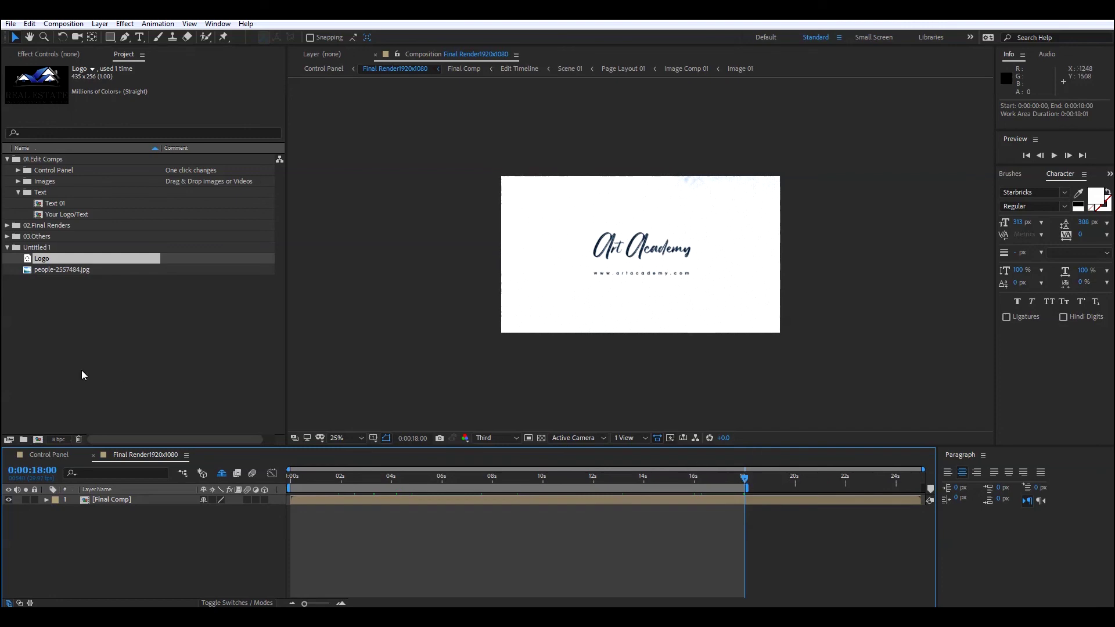
pyautogui.click(320, 485)
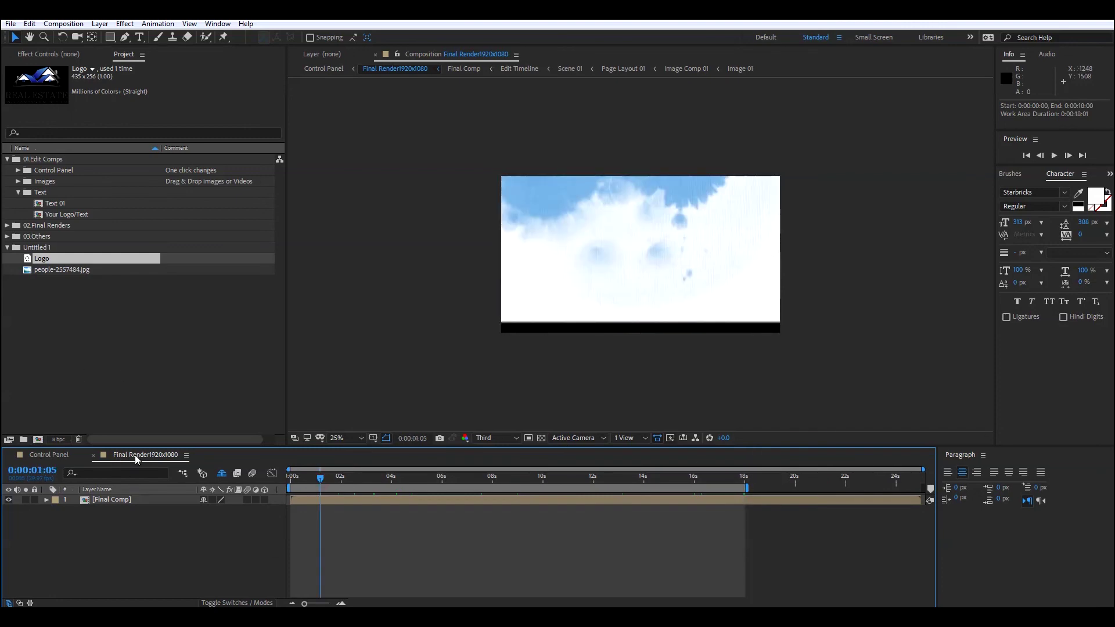
# Reopen Final Render1920x1080 from the 02.Final Renders folder
pyautogui.click(94, 456)
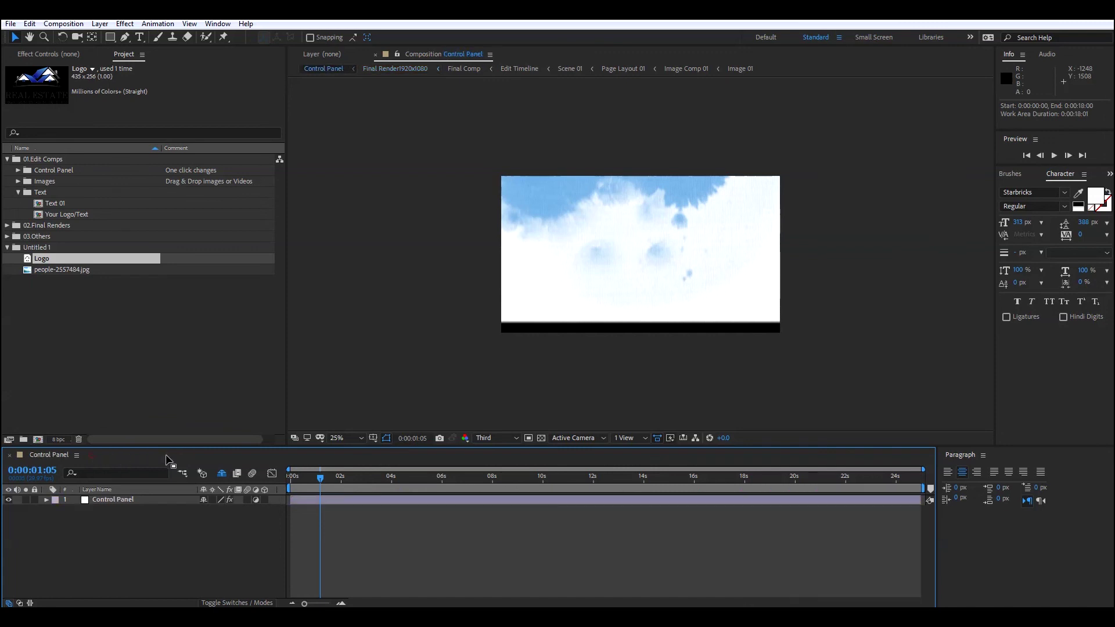
pyautogui.click(18, 193)
pyautogui.click(7, 159)
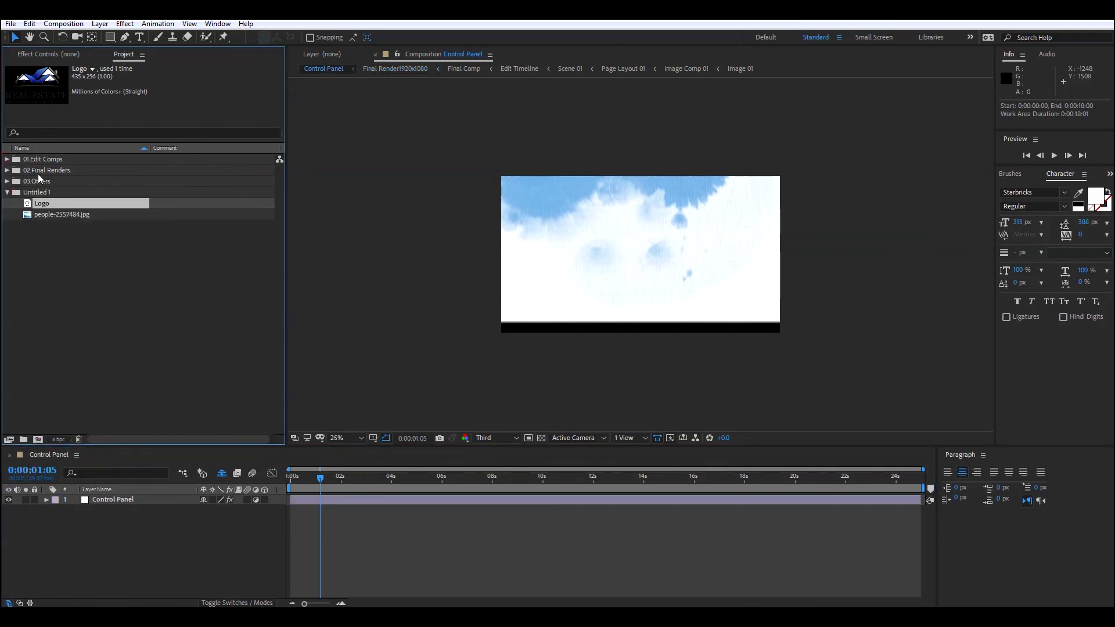
pyautogui.click(46, 170)
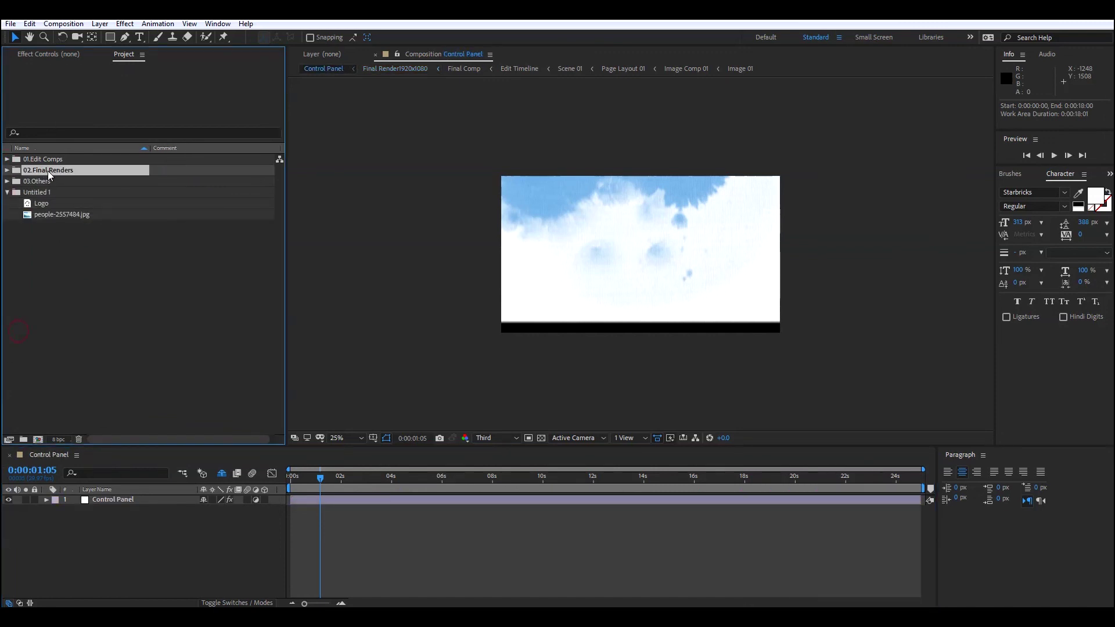
pyautogui.click(7, 170)
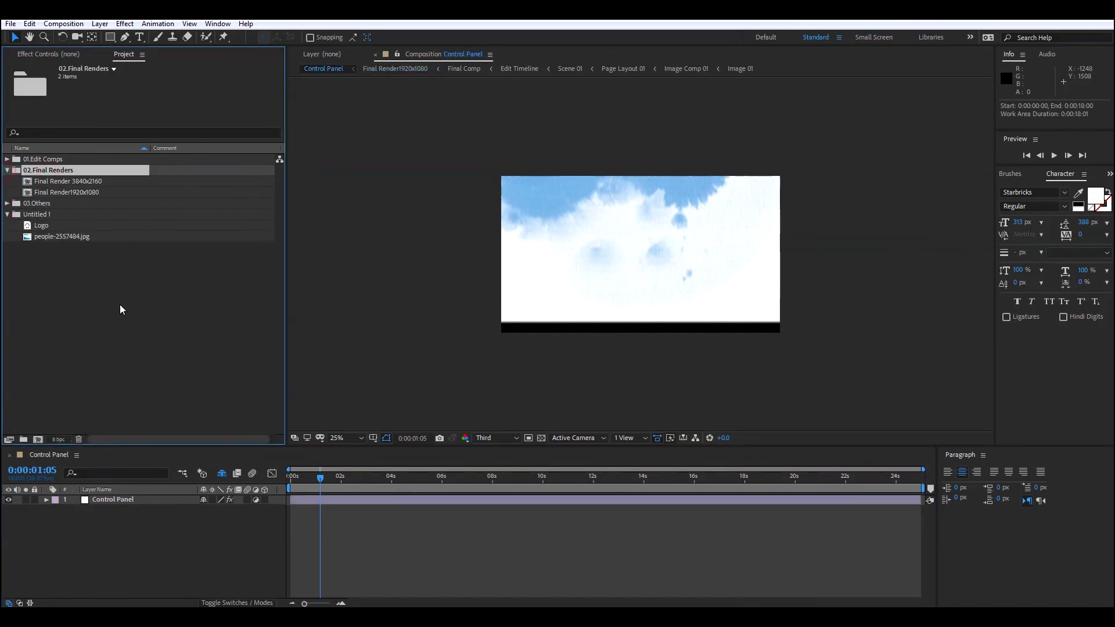
pyautogui.click(89, 181)
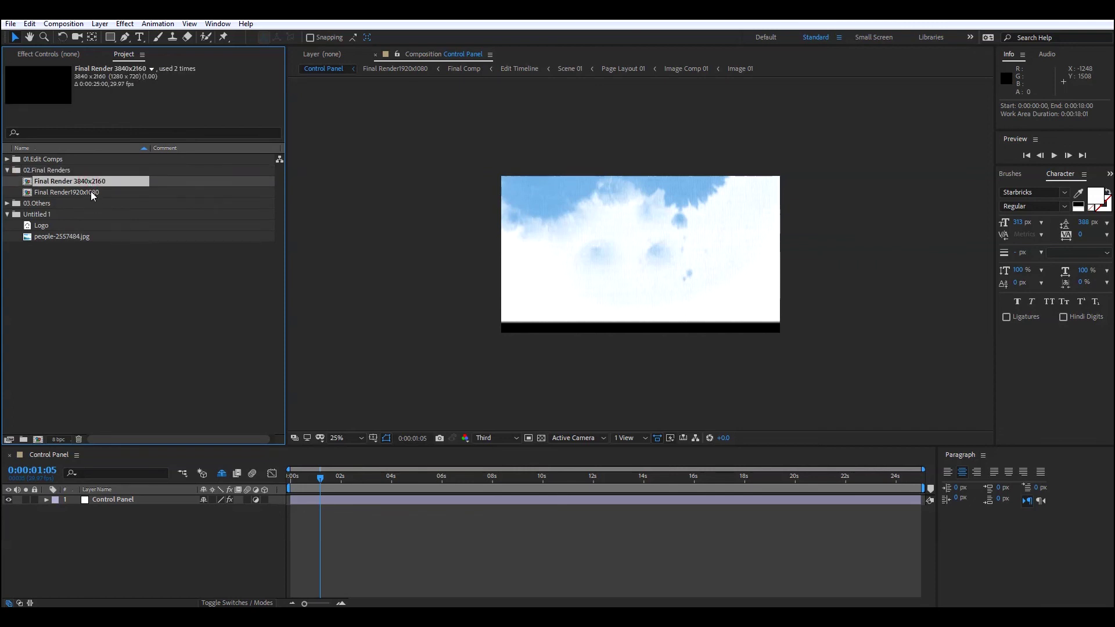
pyautogui.click(88, 190)
pyautogui.doubleClick(92, 192)
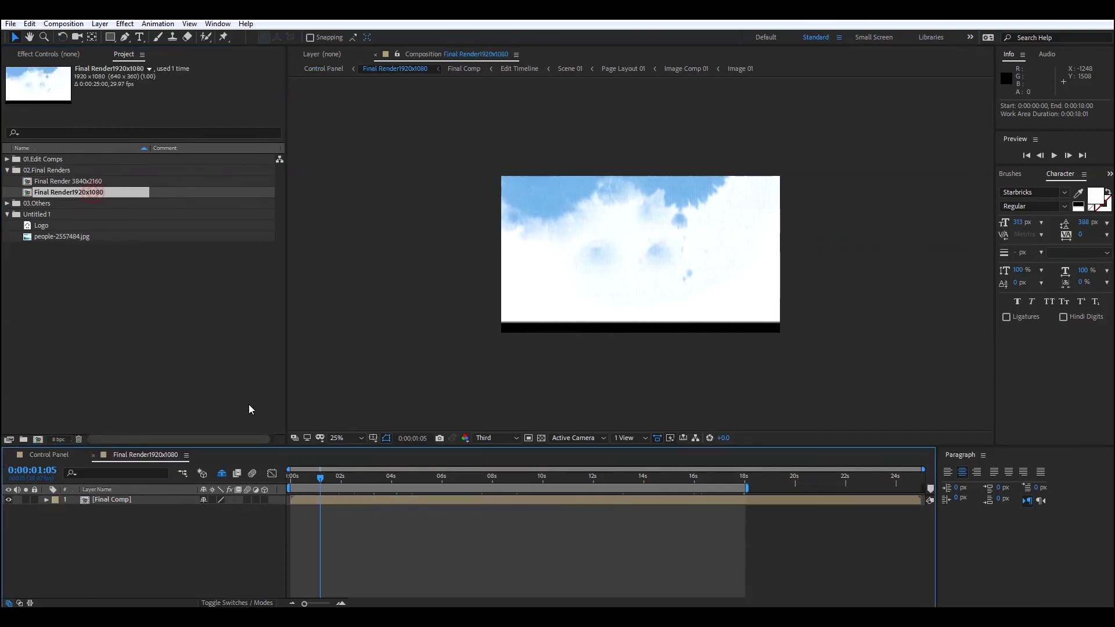
# Check where 'my new' is written, then select the Control Panel layer
pyautogui.moveTo(314, 479); pyautogui.dragTo(358, 479)
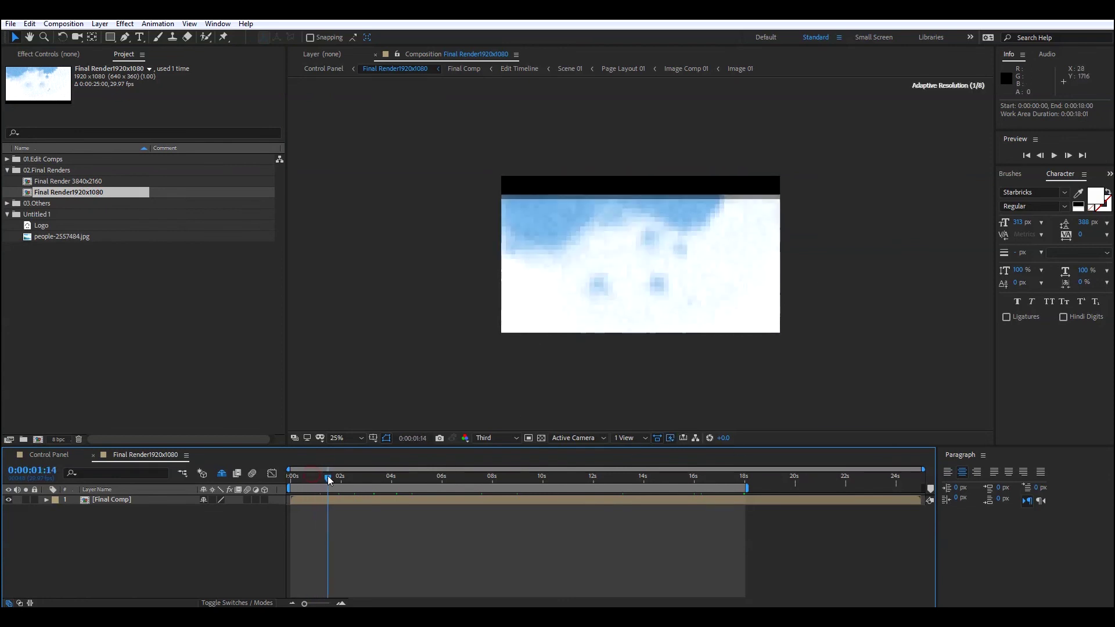
pyautogui.click(130, 331)
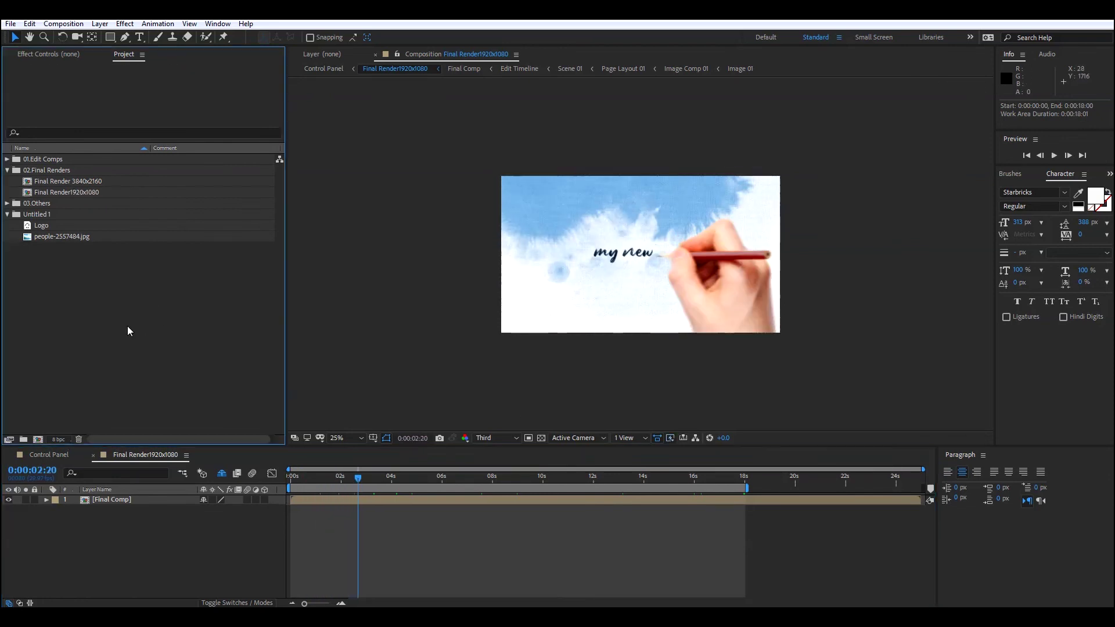
pyautogui.click(6, 170)
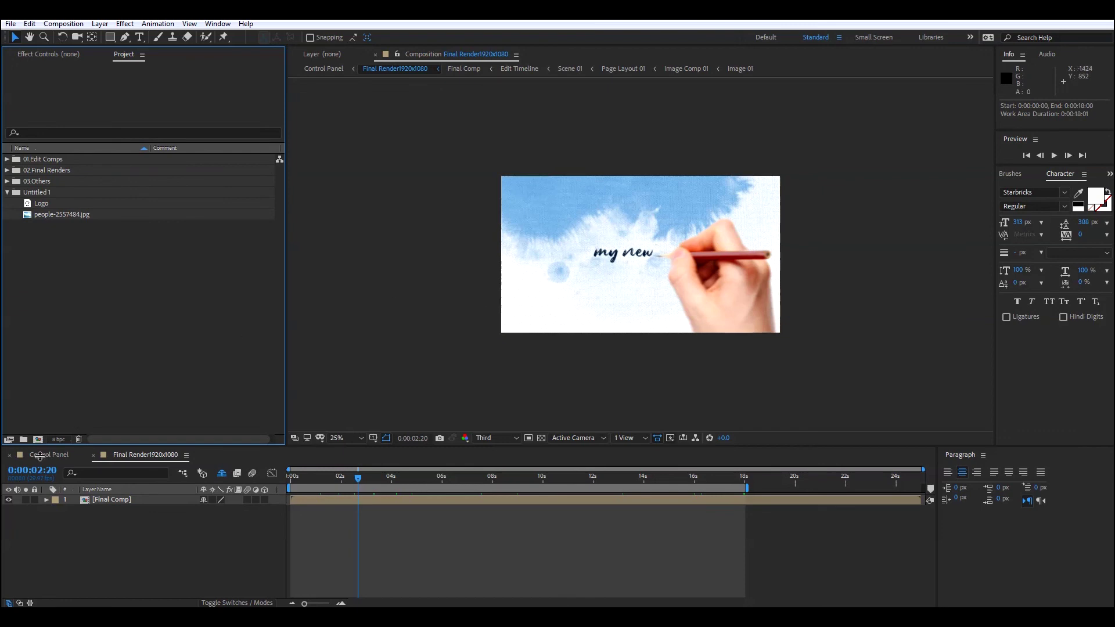
pyautogui.click(49, 454)
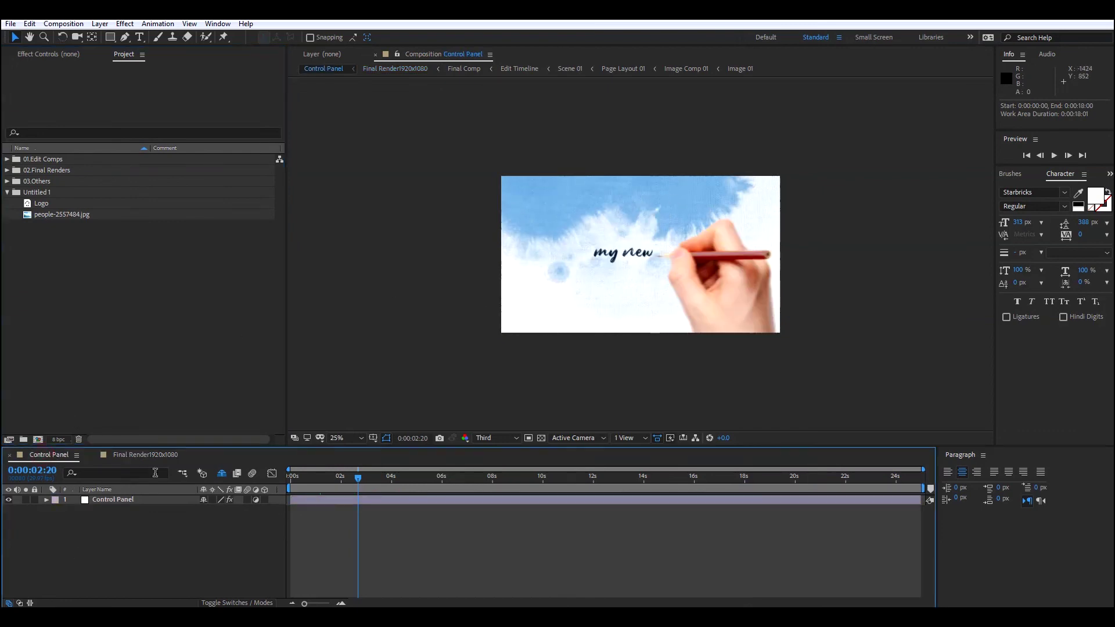
pyautogui.click(117, 501)
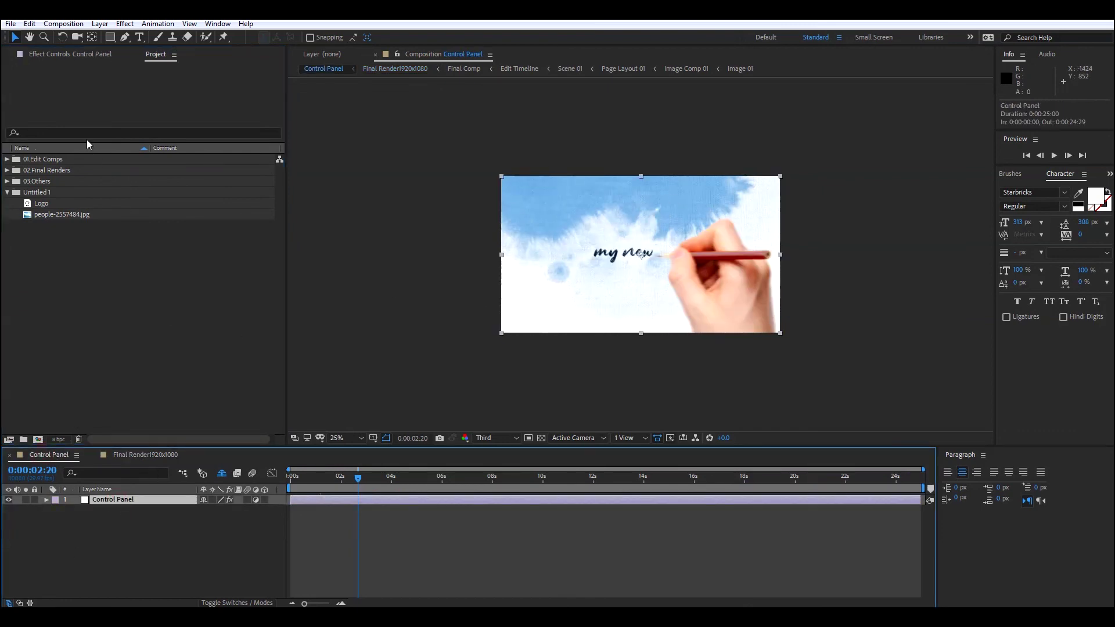
# Expand the Control Panel colour settings and set Text Color to dark red
pyautogui.click(70, 54)
pyautogui.click(7, 78)
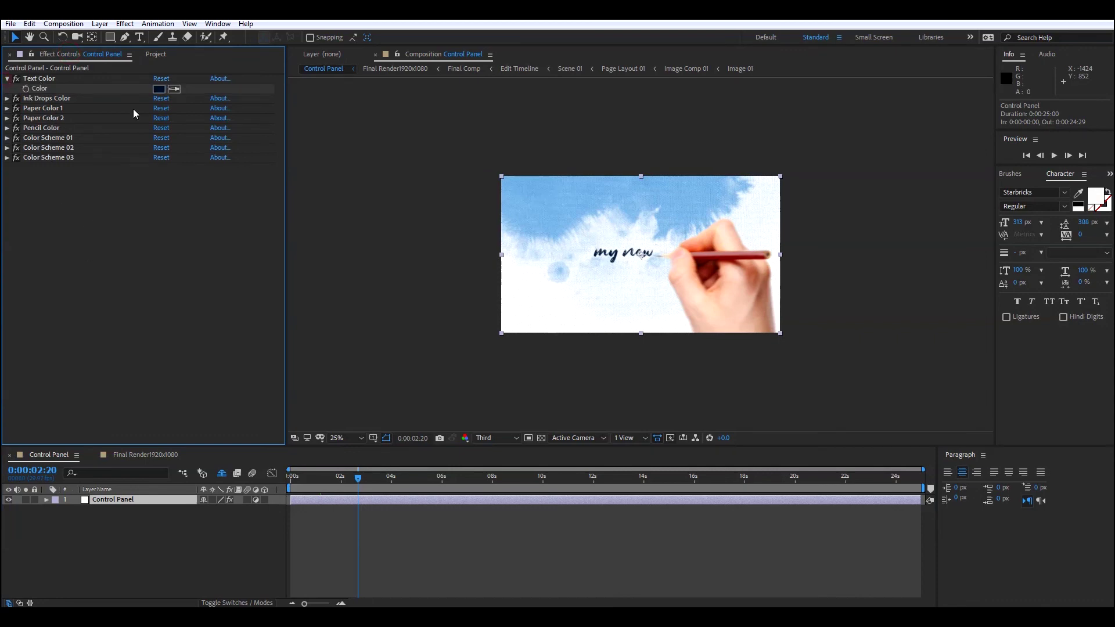
pyautogui.click(6, 99)
pyautogui.click(7, 118)
pyautogui.click(7, 137)
pyautogui.click(160, 89)
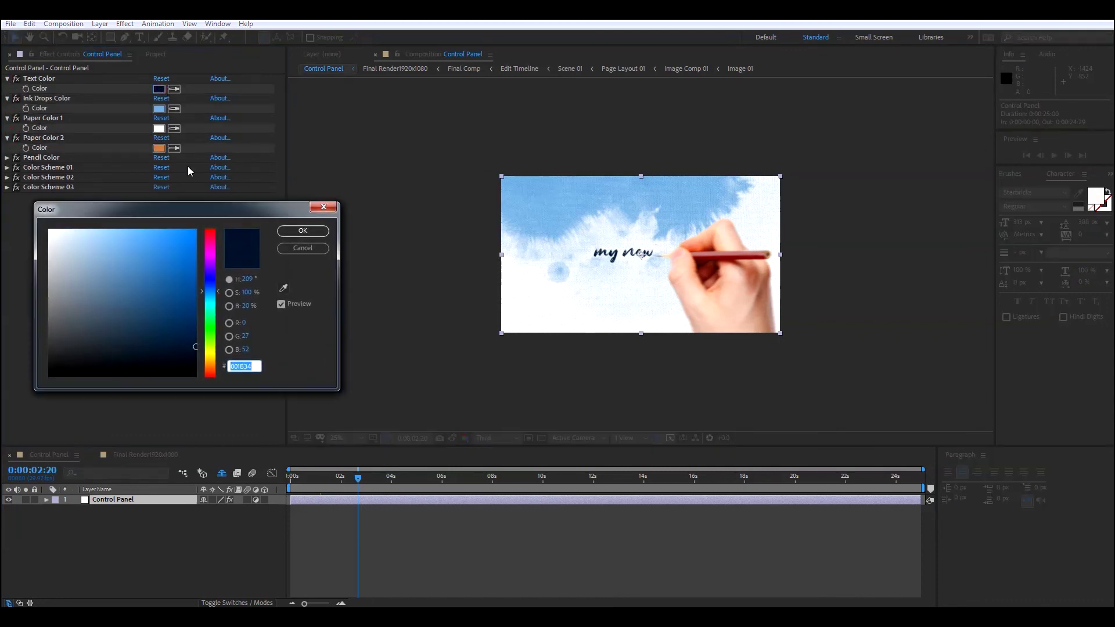
pyautogui.moveTo(213, 252); pyautogui.dragTo(214, 236)
pyautogui.click(302, 232)
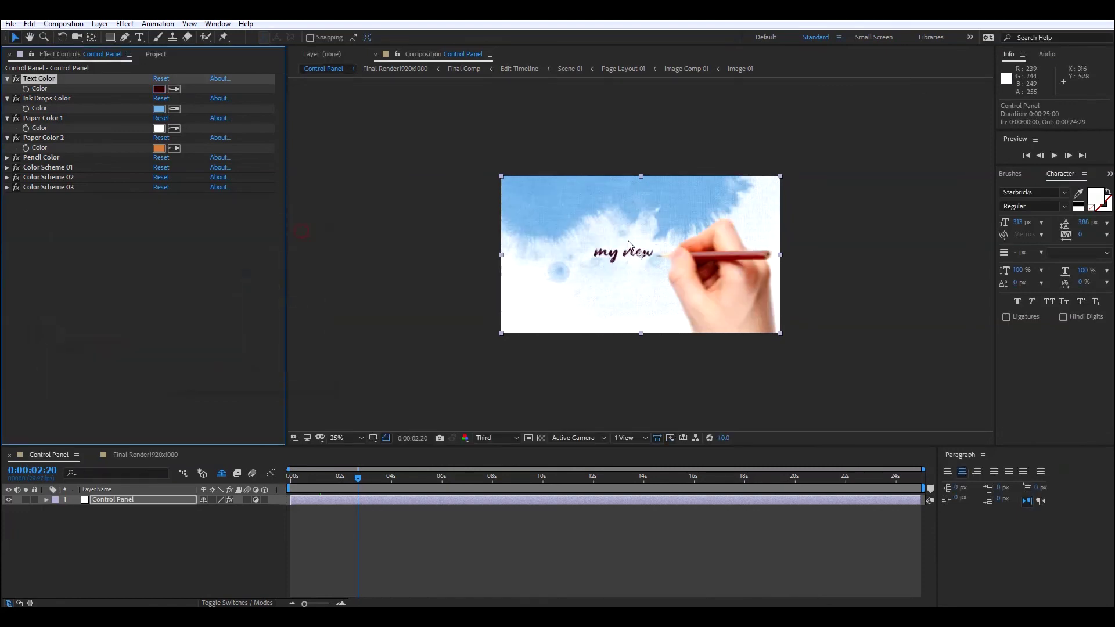
# Make Ink Drops Color white and Paper Color 1 dark navy #071428
pyautogui.click(159, 109)
pyautogui.click(50, 230)
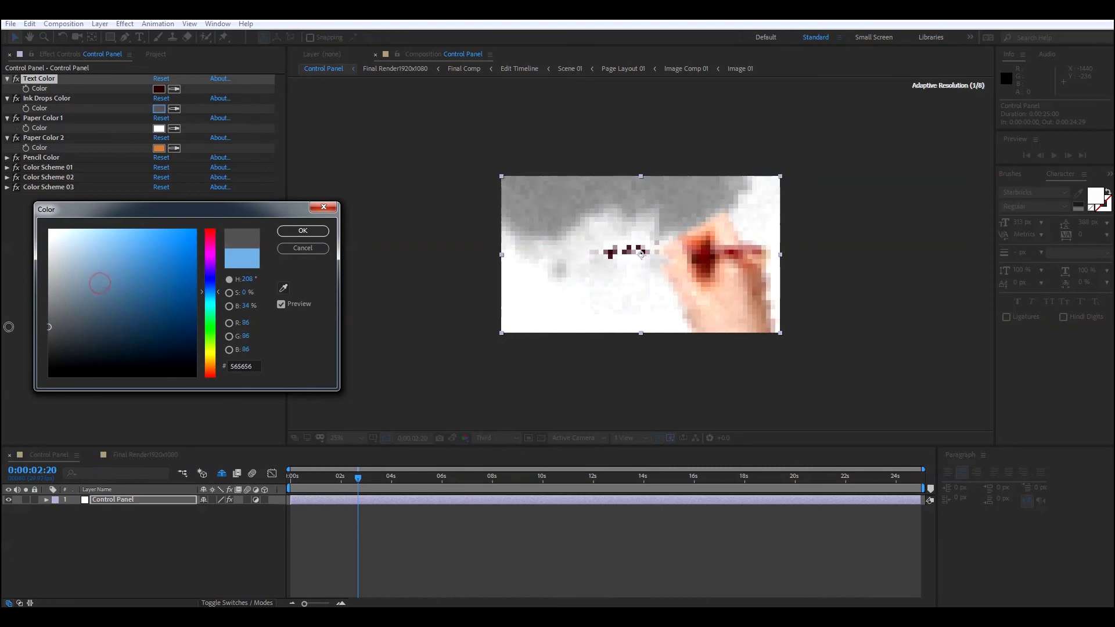
pyautogui.click(302, 230)
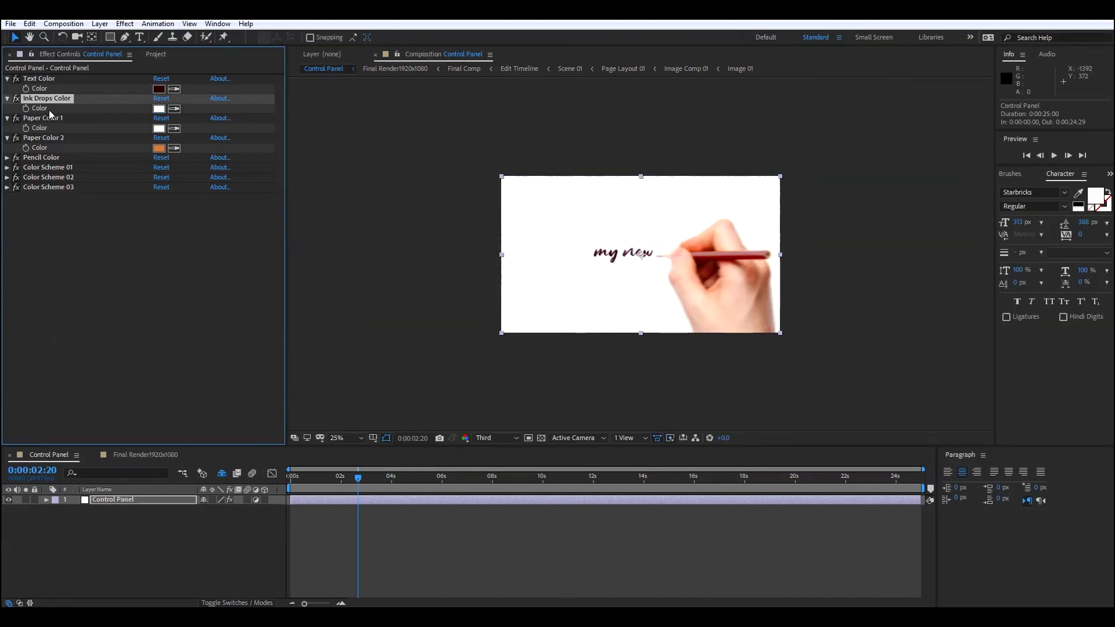
pyautogui.click(159, 128)
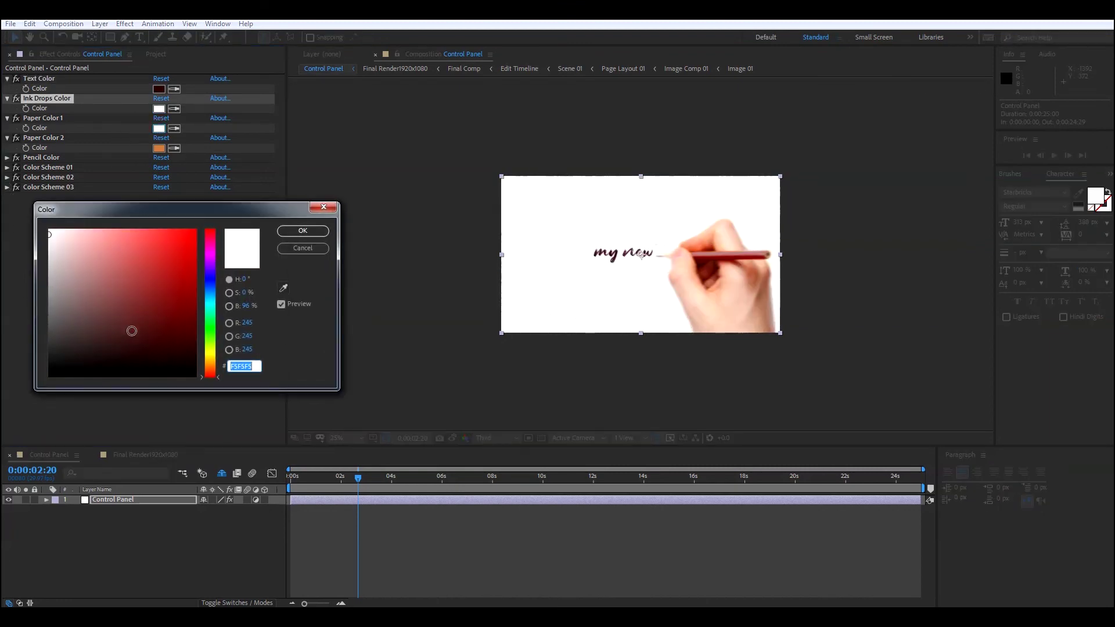
pyautogui.click(206, 289)
pyautogui.moveTo(185, 351); pyautogui.dragTo(169, 353)
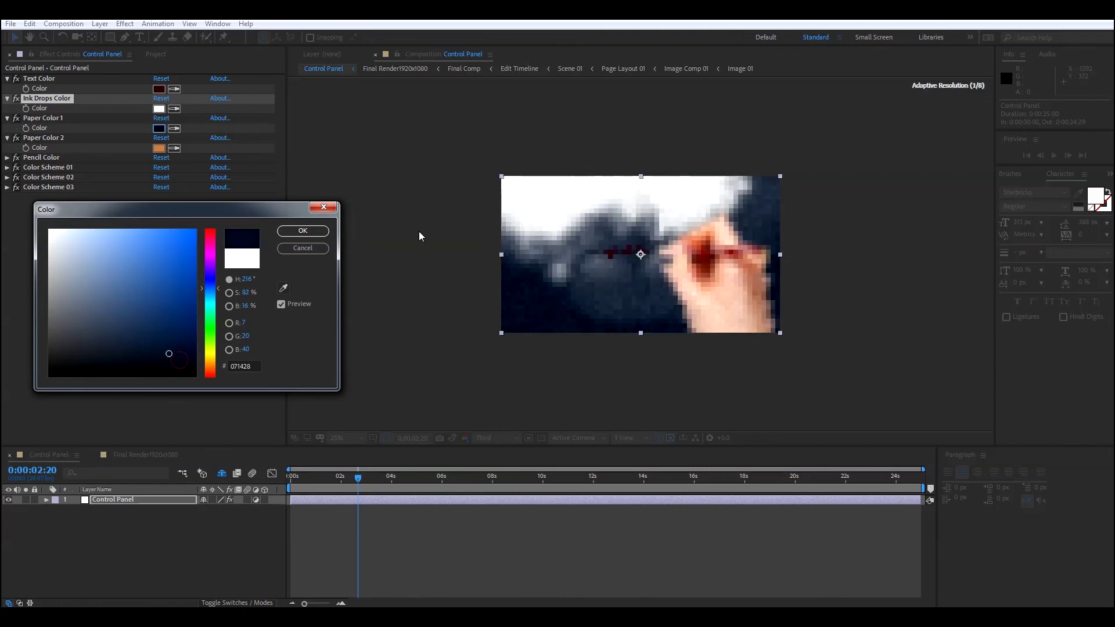
pyautogui.click(325, 233)
# Change Text Color to bright yellow #BACF0B and play the preview
pyautogui.click(158, 89)
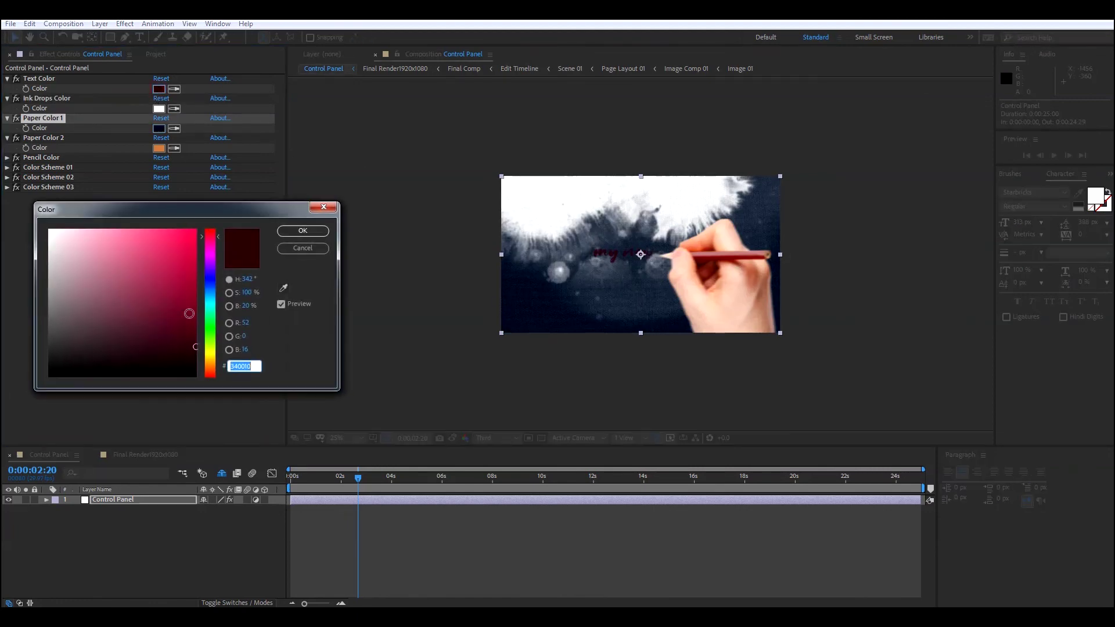
pyautogui.click(211, 350)
pyautogui.click(185, 237)
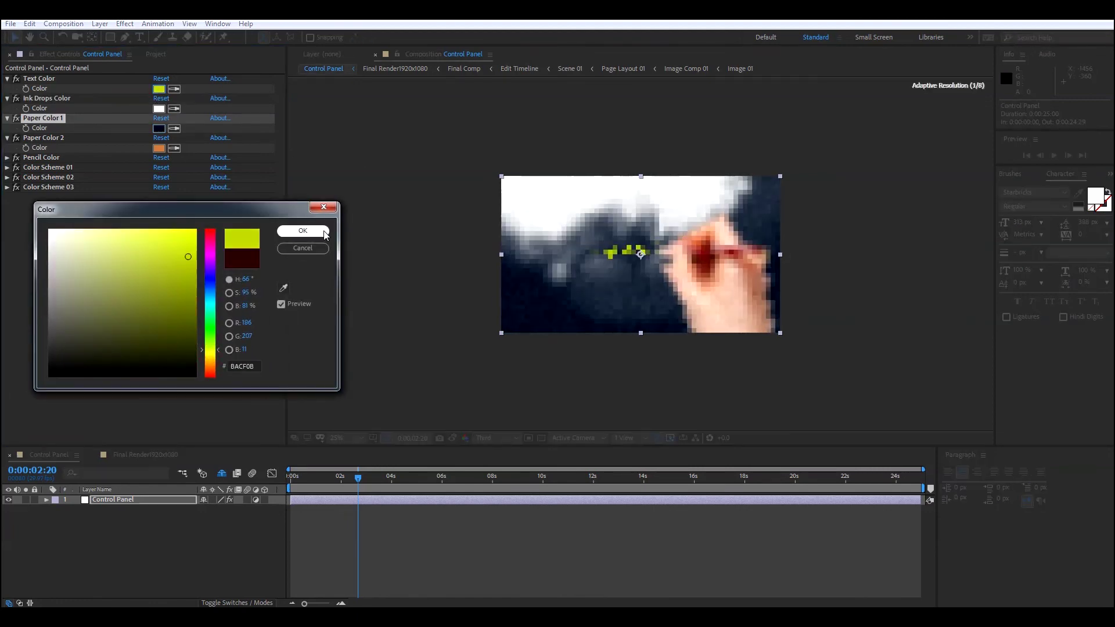
pyautogui.click(302, 231)
pyautogui.press('space')
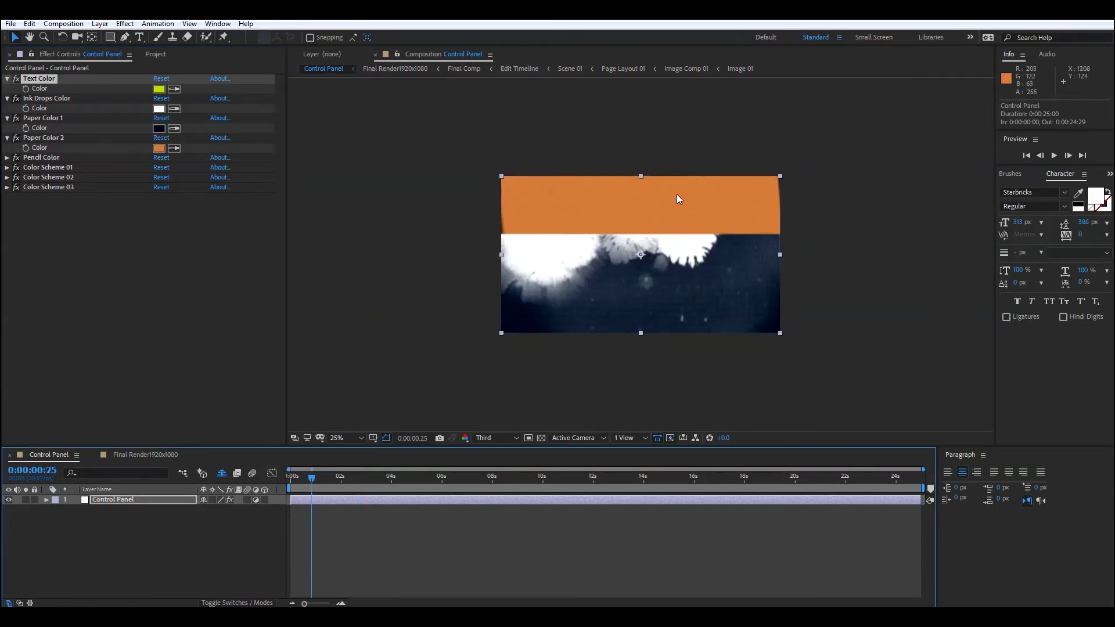
# Change Paper Color 2 from orange to red
pyautogui.click(158, 148)
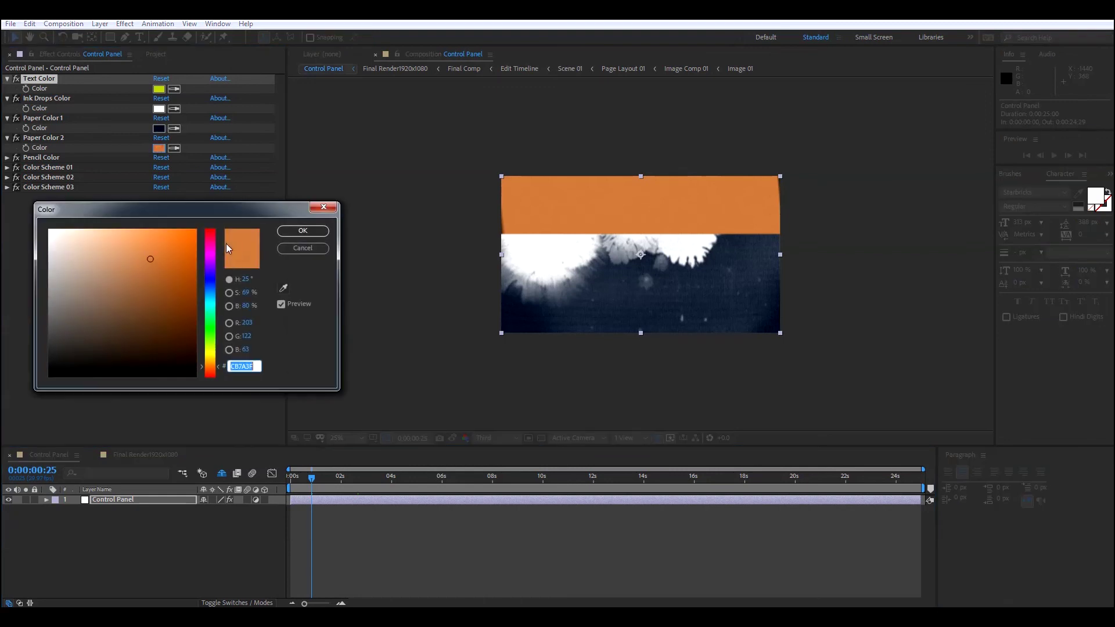
pyautogui.moveTo(210, 363); pyautogui.dragTo(220, 208)
pyautogui.press('Return')
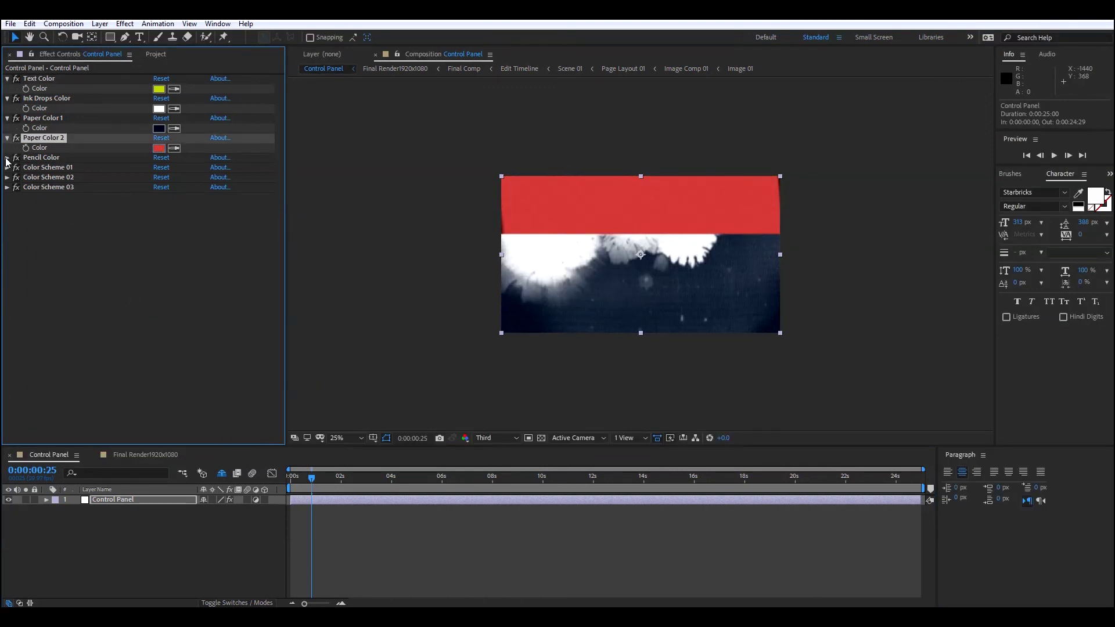
pyautogui.moveTo(304, 471); pyautogui.dragTo(349, 476)
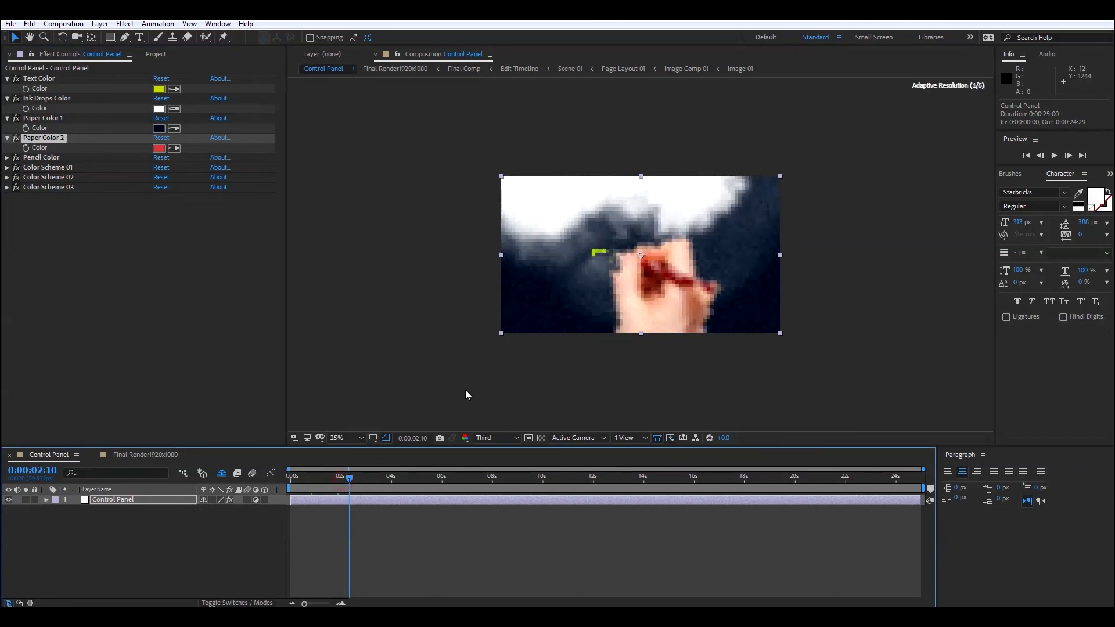
# Set Pencil Color to green using hex 135B11
pyautogui.click(7, 158)
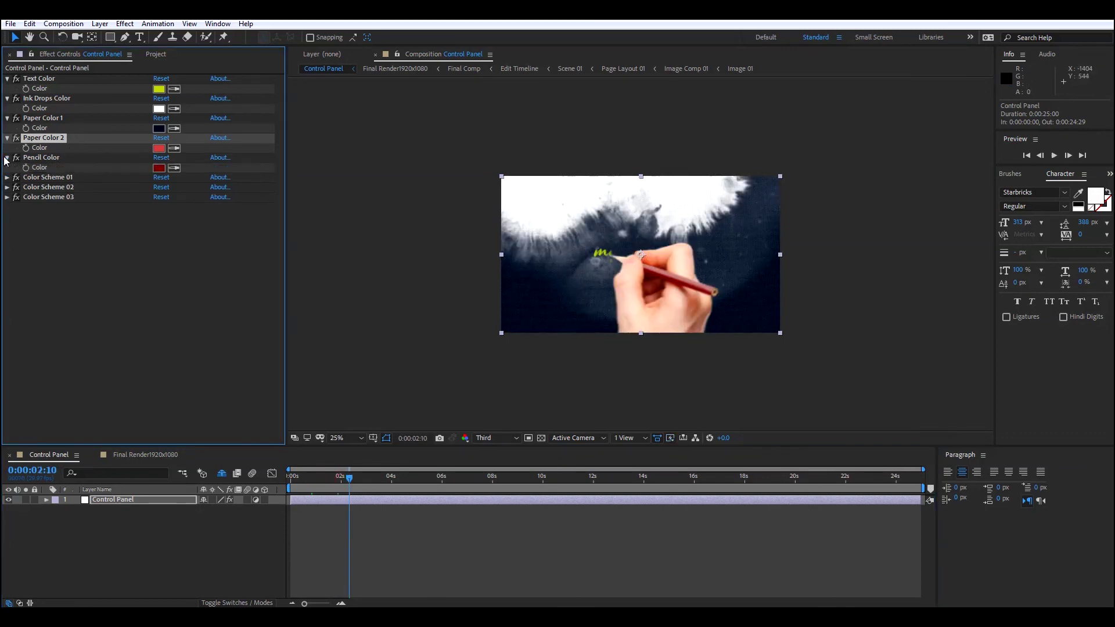
pyautogui.click(158, 168)
pyautogui.write('135B11')
pyautogui.press('Tab')
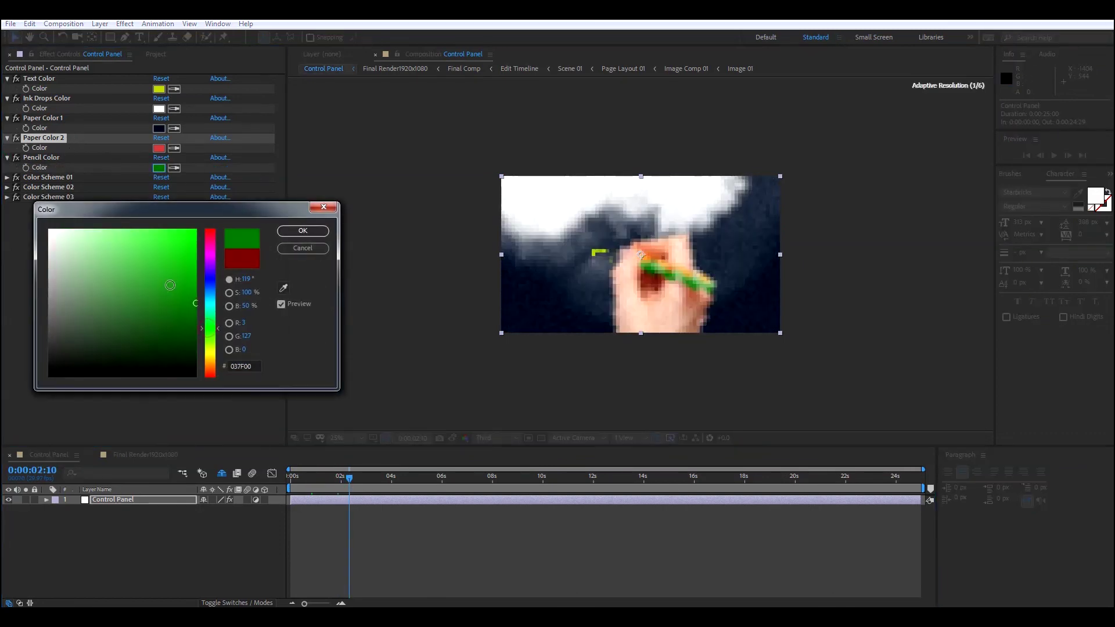
pyautogui.click(302, 231)
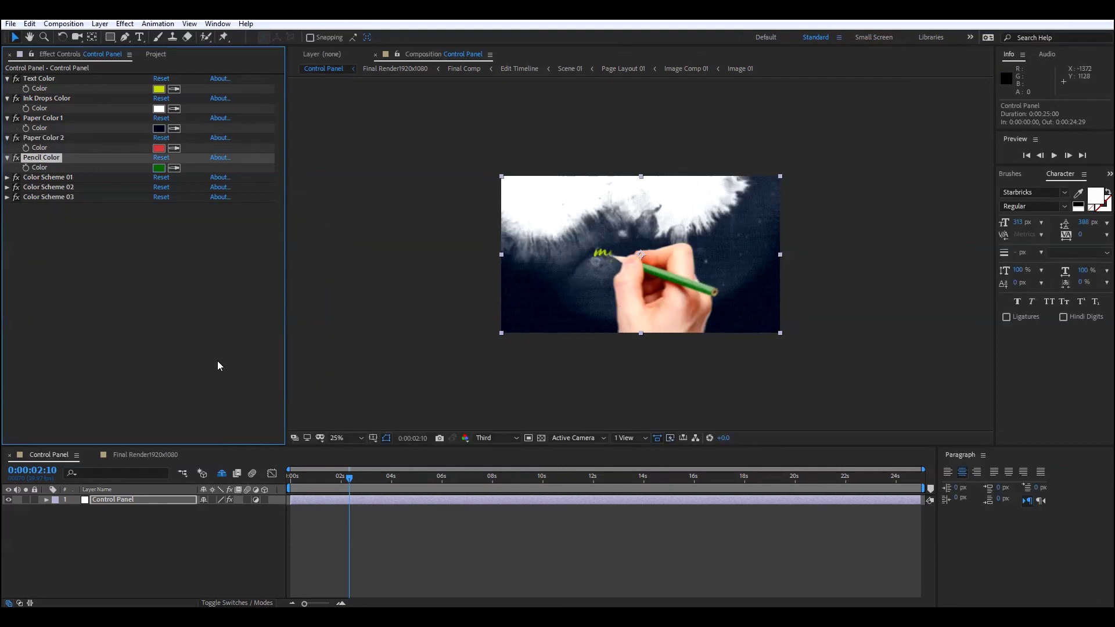
# Expand Color Scheme 01–03 and drag their sliders to 40.51, 28.86 and 17.47
pyautogui.click(7, 177)
pyautogui.click(7, 213)
pyautogui.click(7, 247)
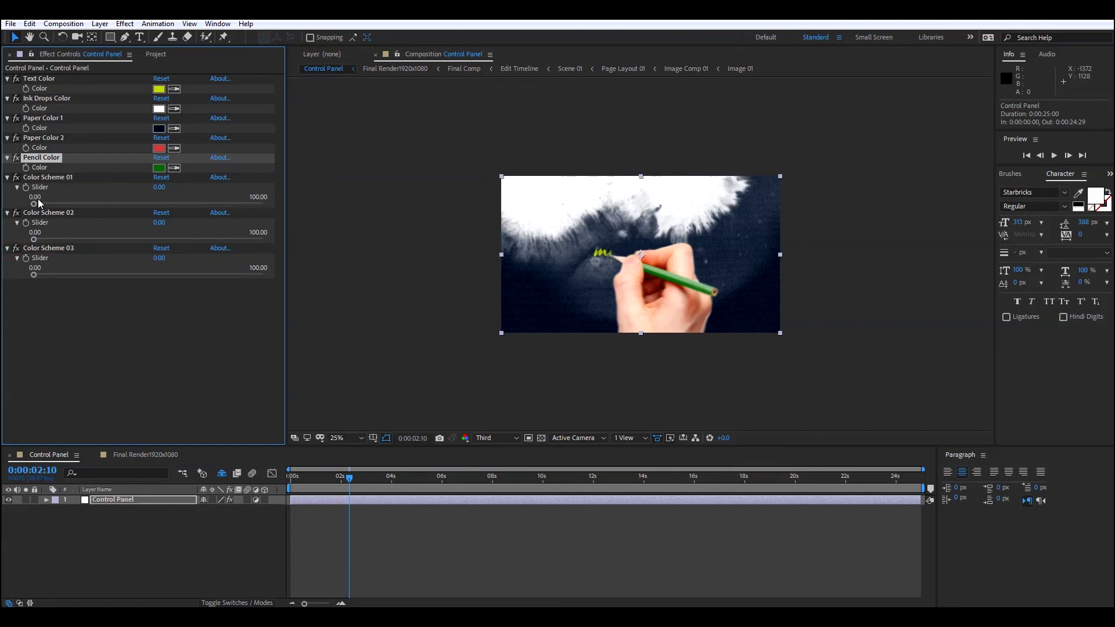
pyautogui.moveTo(35, 203); pyautogui.dragTo(124, 204)
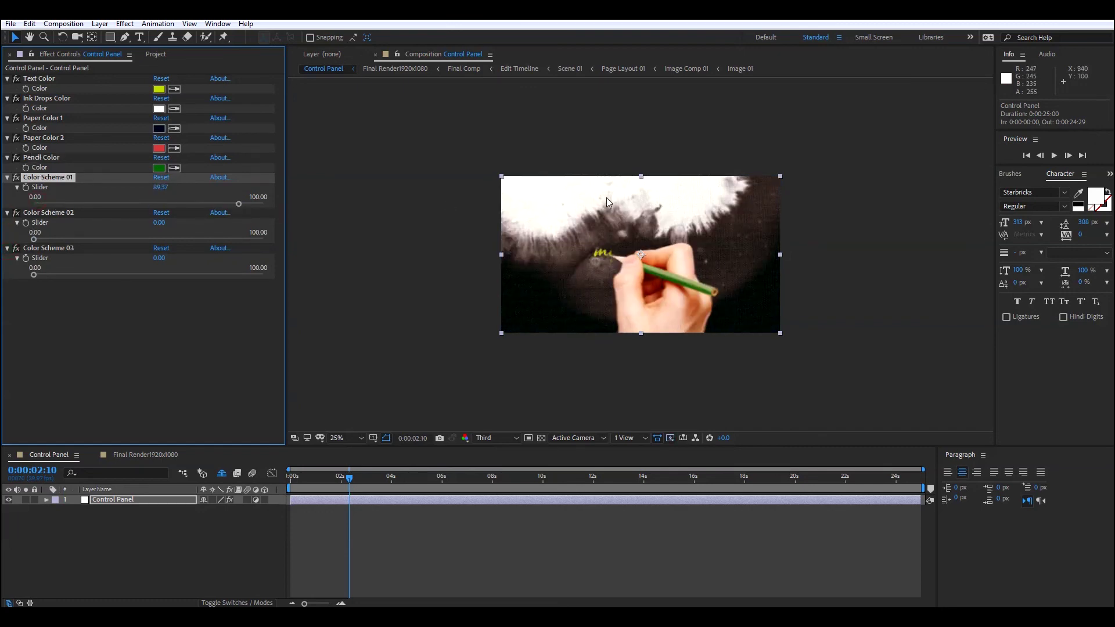
pyautogui.moveTo(239, 204)
pyautogui.mouseDown()
pyautogui.moveTo(34, 204)
pyautogui.moveTo(245, 244)
pyautogui.moveTo(3, 250)
pyautogui.mouseUp()
pyautogui.moveTo(34, 277)
pyautogui.mouseDown()
pyautogui.moveTo(92, 281)
pyautogui.moveTo(74, 275)
pyautogui.mouseUp()
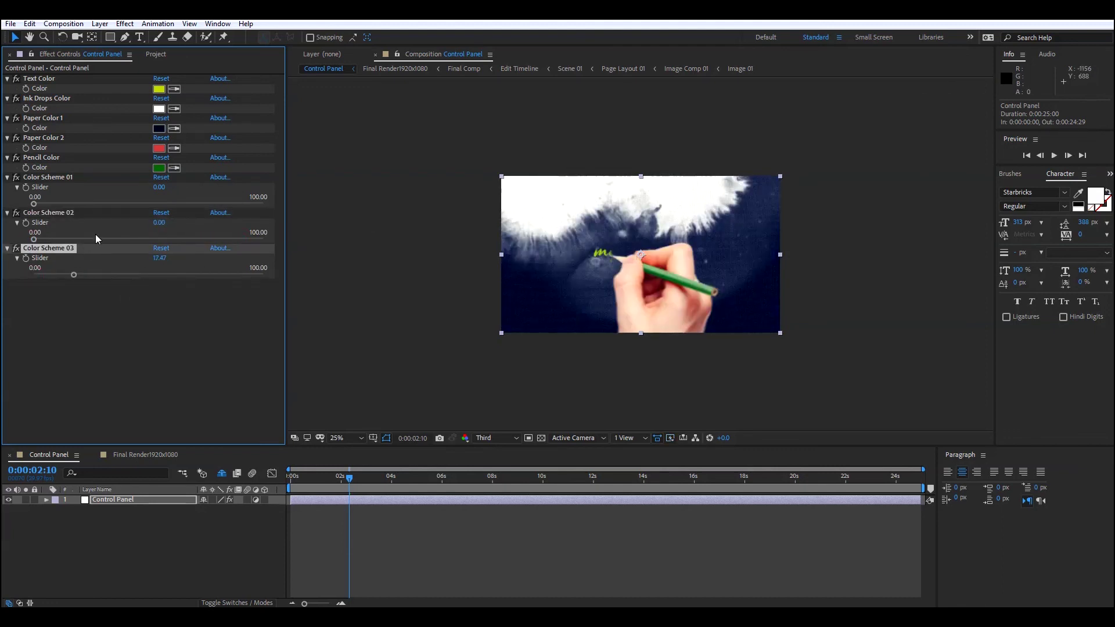
pyautogui.moveTo(34, 239); pyautogui.dragTo(100, 240)
pyautogui.moveTo(34, 203); pyautogui.dragTo(126, 203)
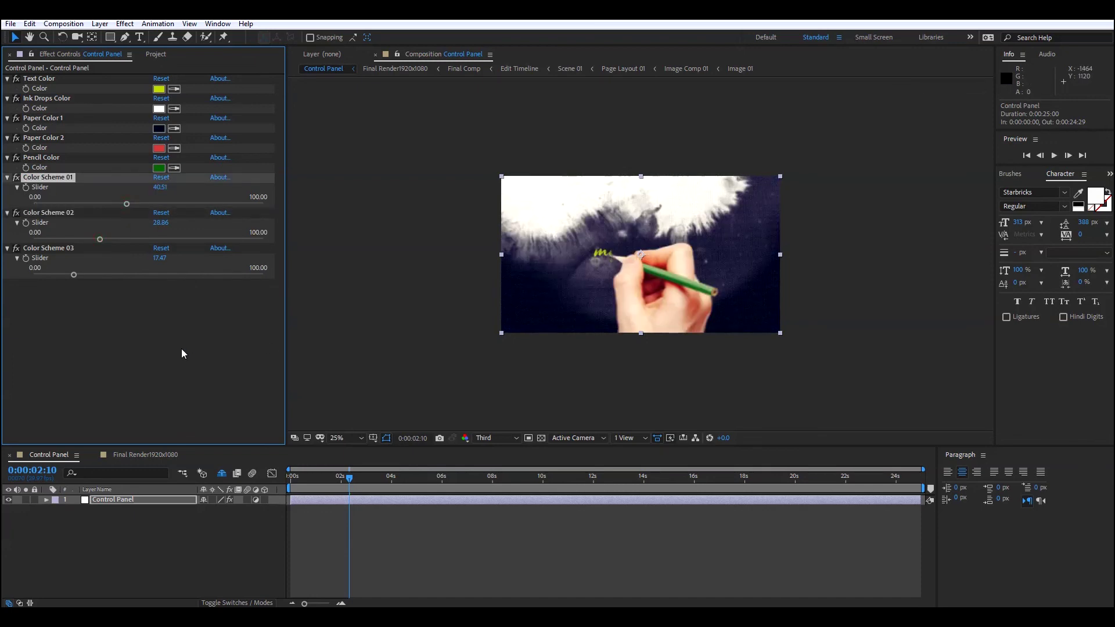
pyautogui.click(146, 455)
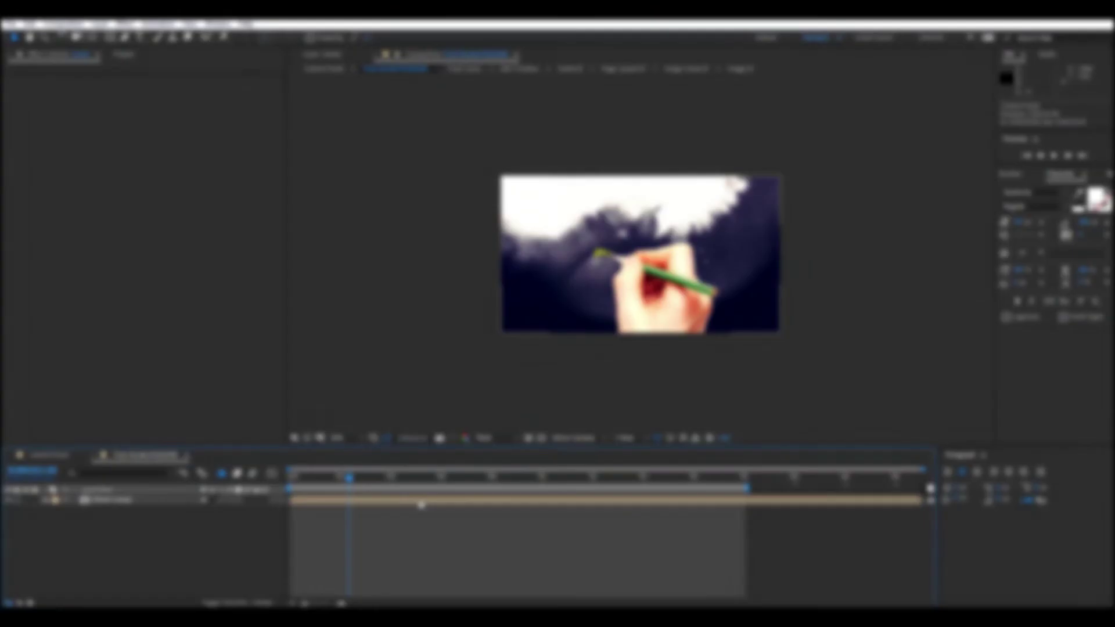